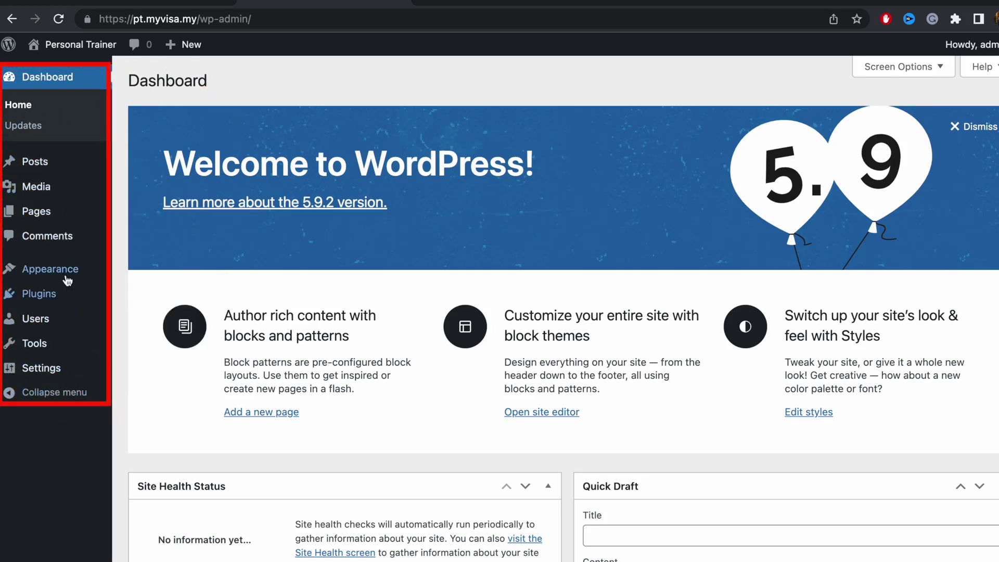
Rearrange the dashboard boxes, moving Quick Draft into the third column and WPForms into the second
mouse_move(73, 172)
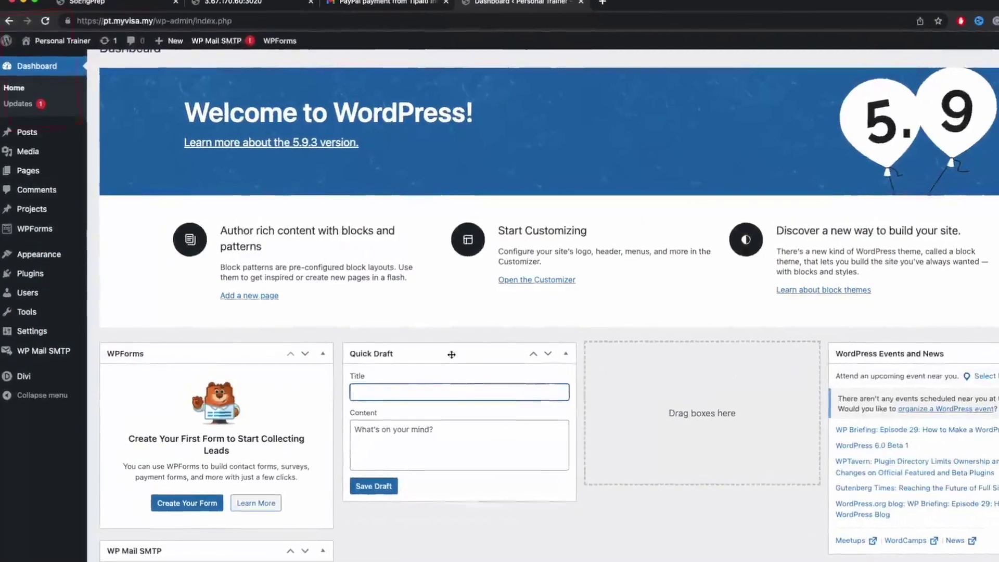
drag(451, 355, 658, 357)
drag(245, 357, 471, 371)
scroll(471, 371, down, 5)
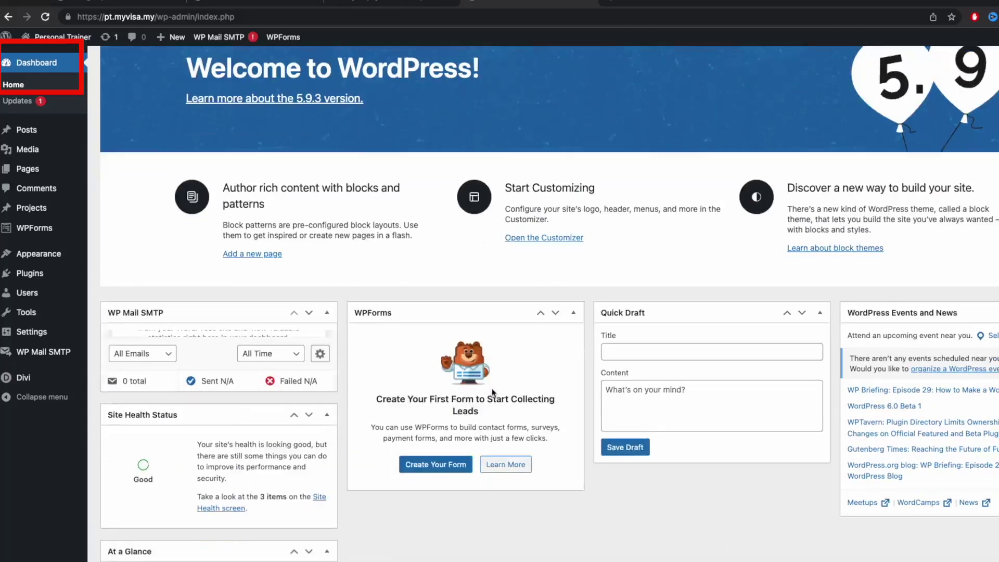
drag(196, 350, 474, 326)
Collapse the At a Glance box and move it below the Activity box
click(235, 347)
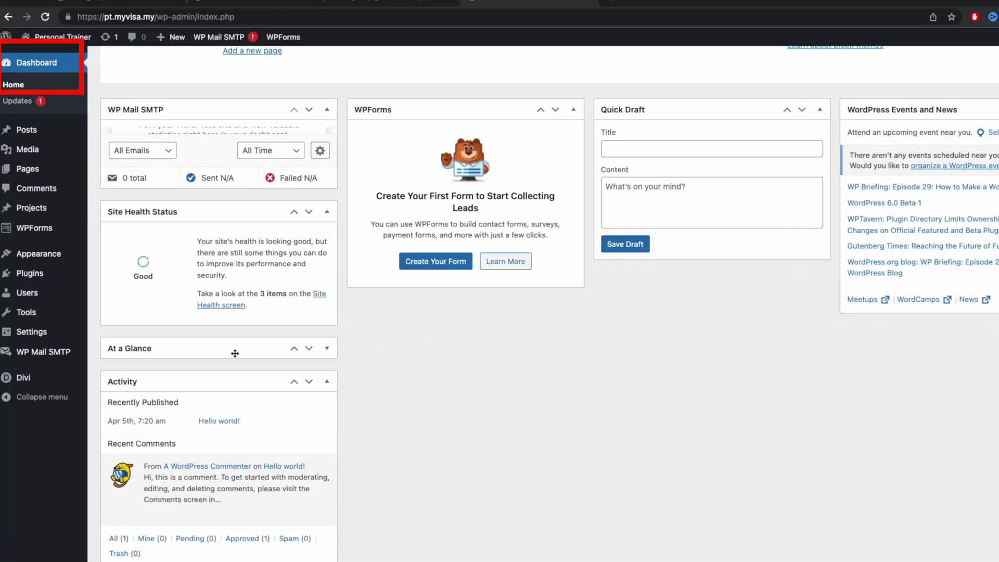
click(308, 348)
scroll(292, 389, down, 2)
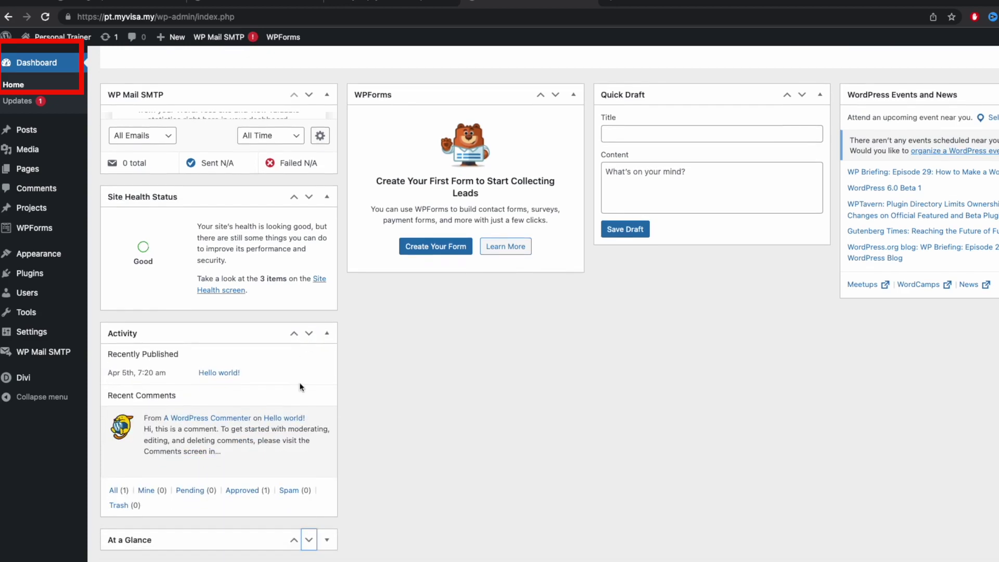
Hide the WP Mail SMTP, WPForms, Site Health Status, At a Glance, Activity, Quick Draft and WordPress Events and News boxes on the dashboard
scroll(196, 468, up, 5)
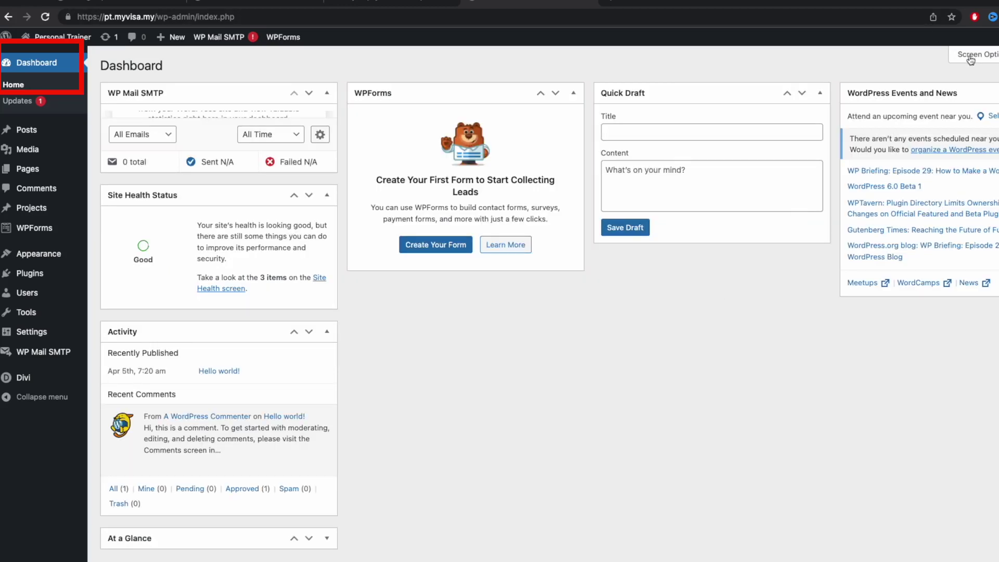
click(971, 57)
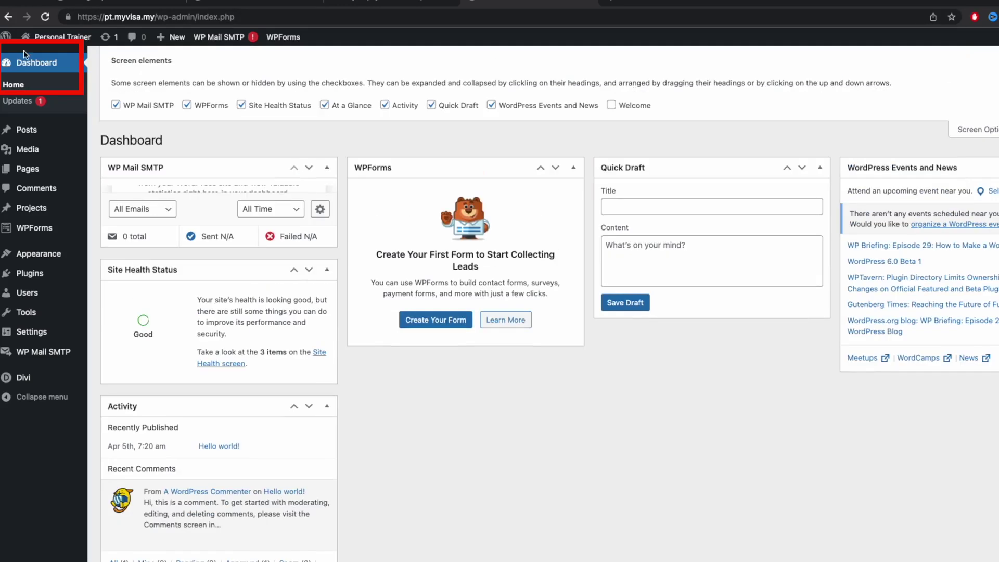
click(116, 105)
click(187, 105)
click(242, 105)
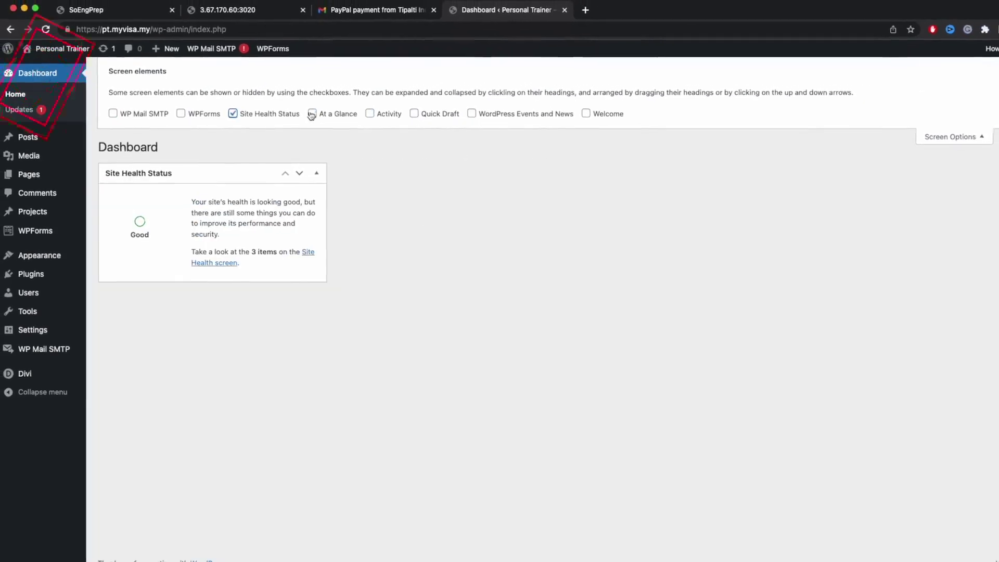
click(312, 113)
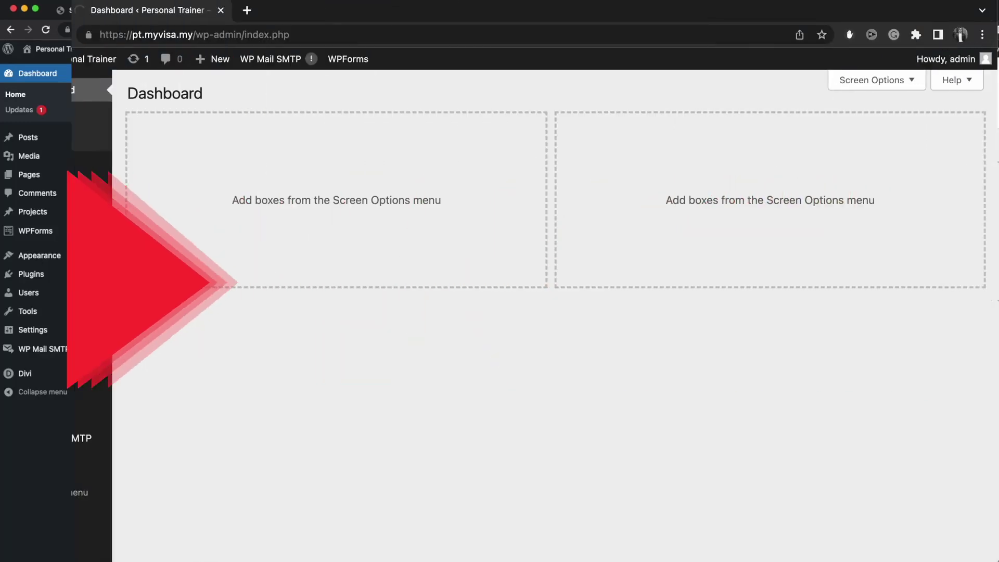
Update the Divi theme to version 4.17.1 from the WordPress updates page
click(61, 113)
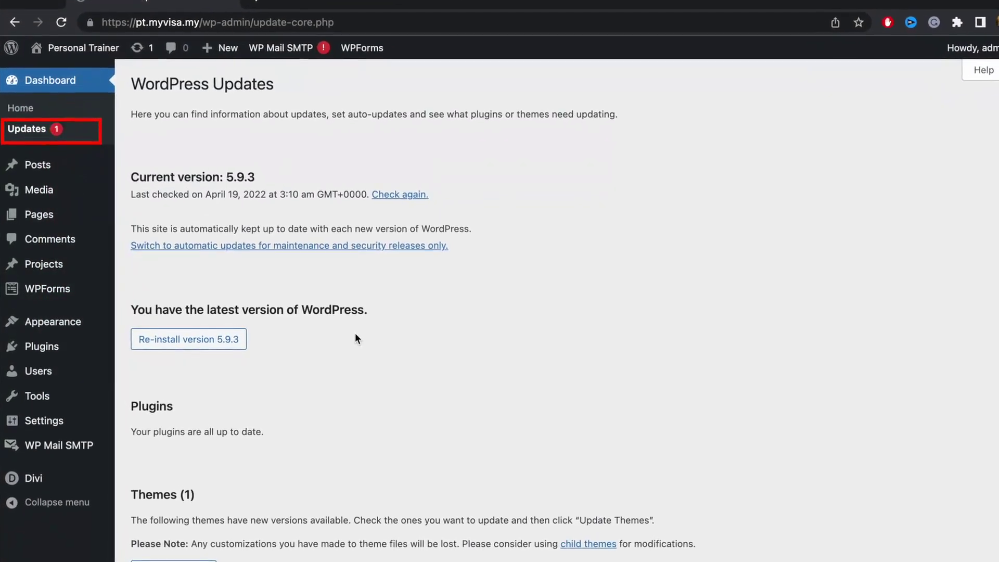
scroll(381, 427, down, 3)
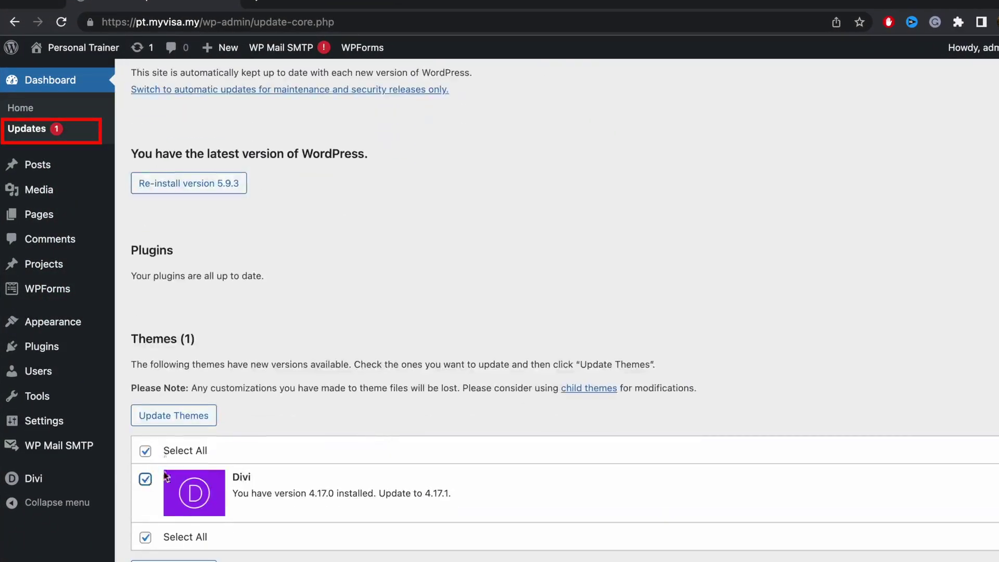
click(177, 420)
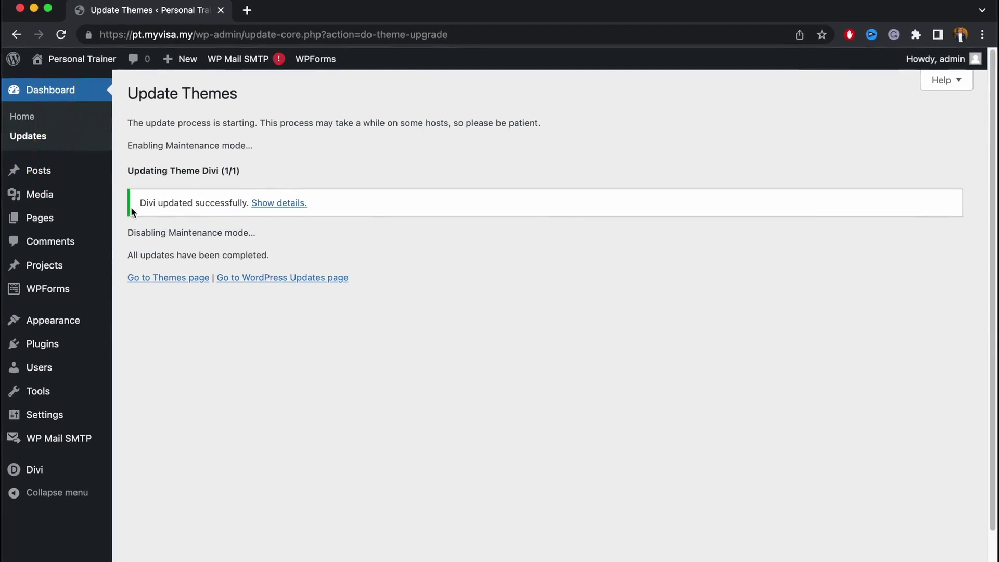
drag(130, 207, 326, 204)
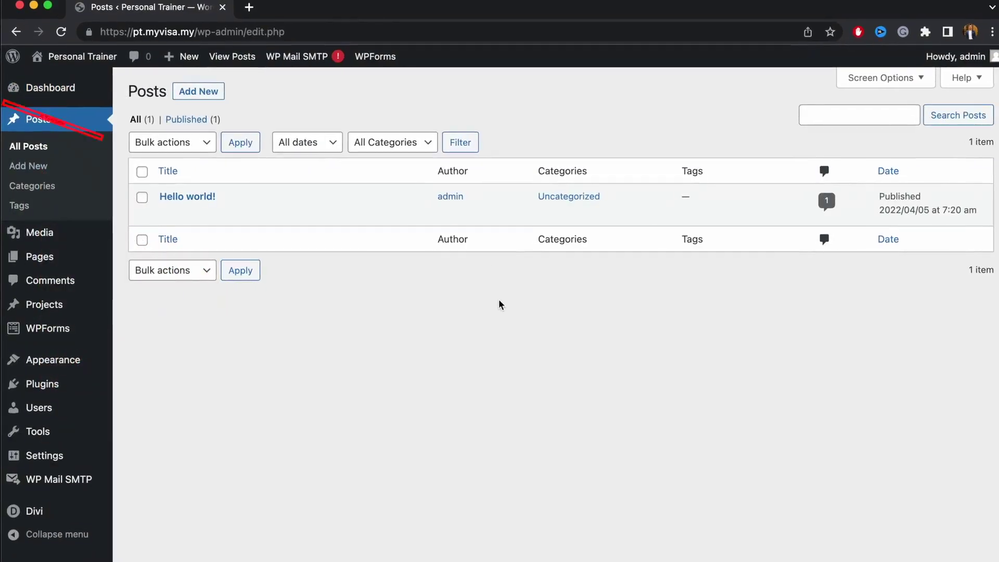
Create a post titled Blog-1 and set its status to Published with Quick Edit in the posts list
mouse_move(211, 214)
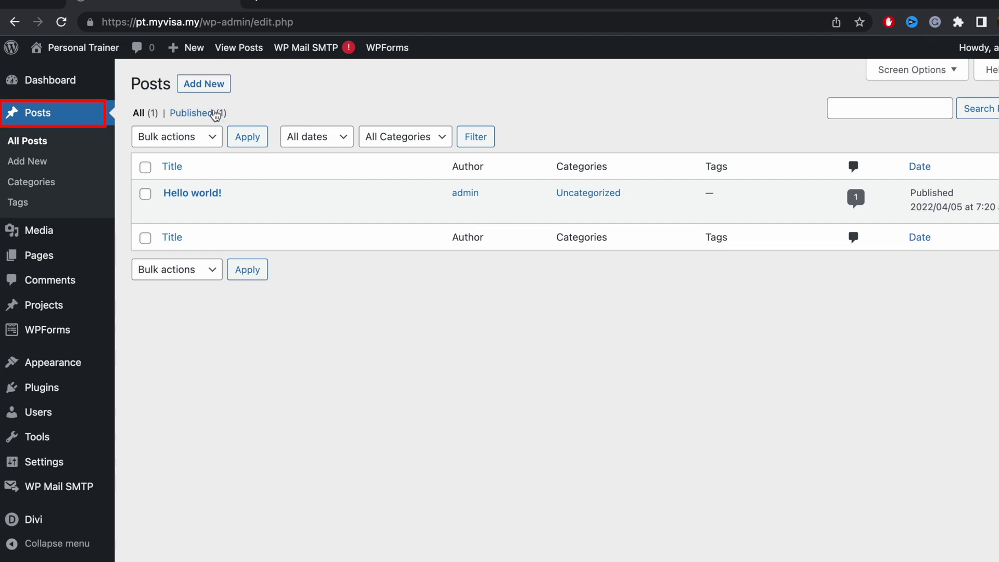
click(204, 92)
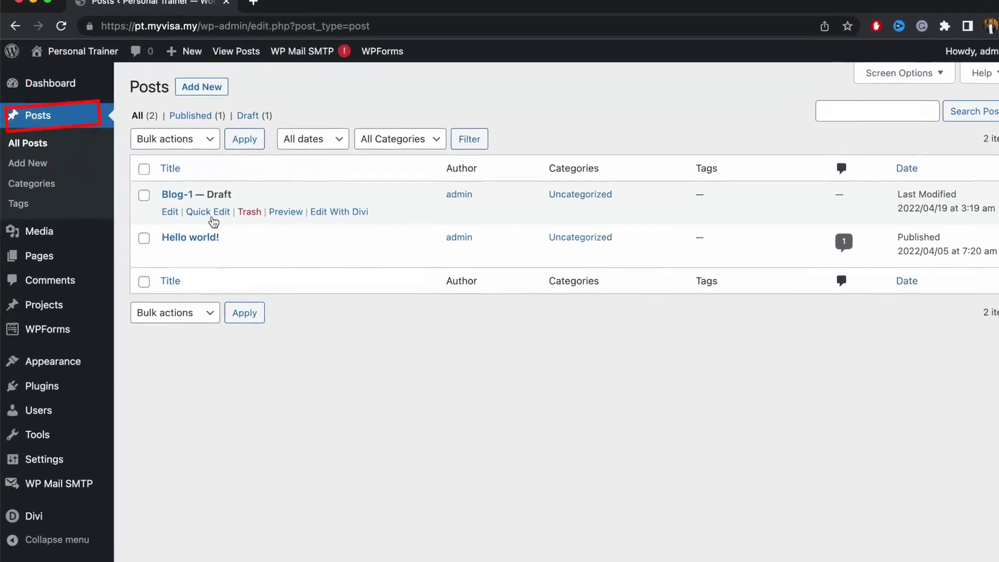
click(211, 221)
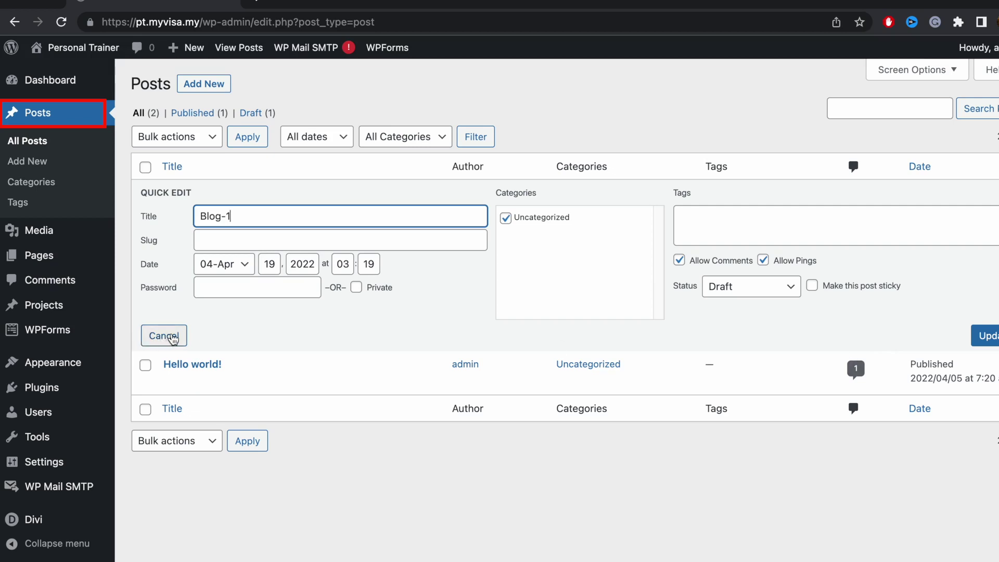
click(732, 288)
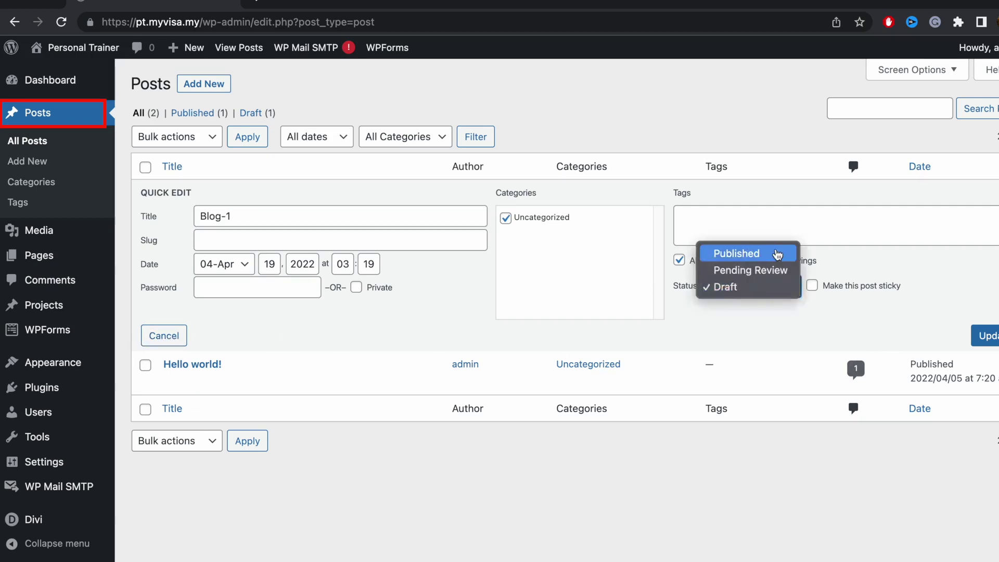
click(838, 338)
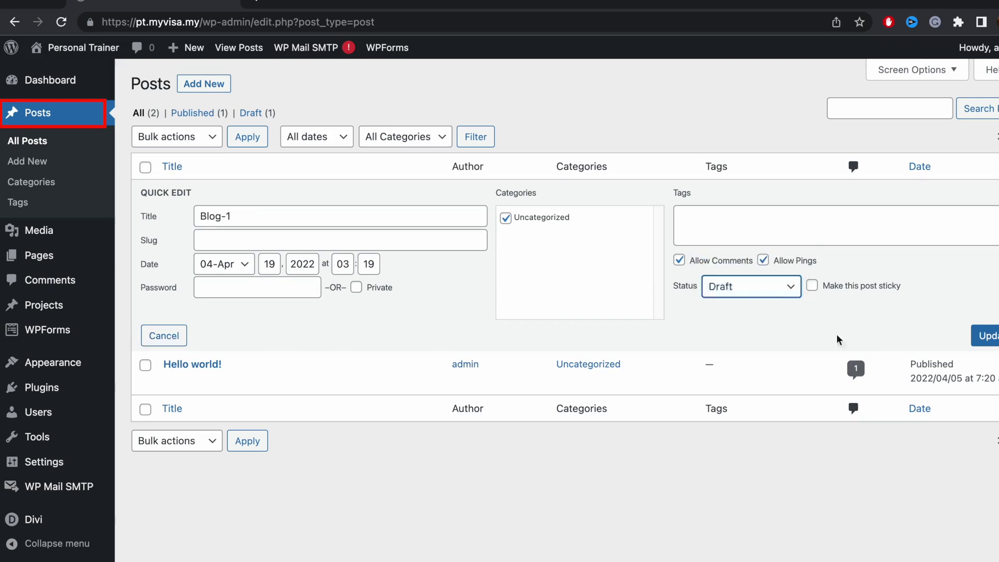
click(986, 335)
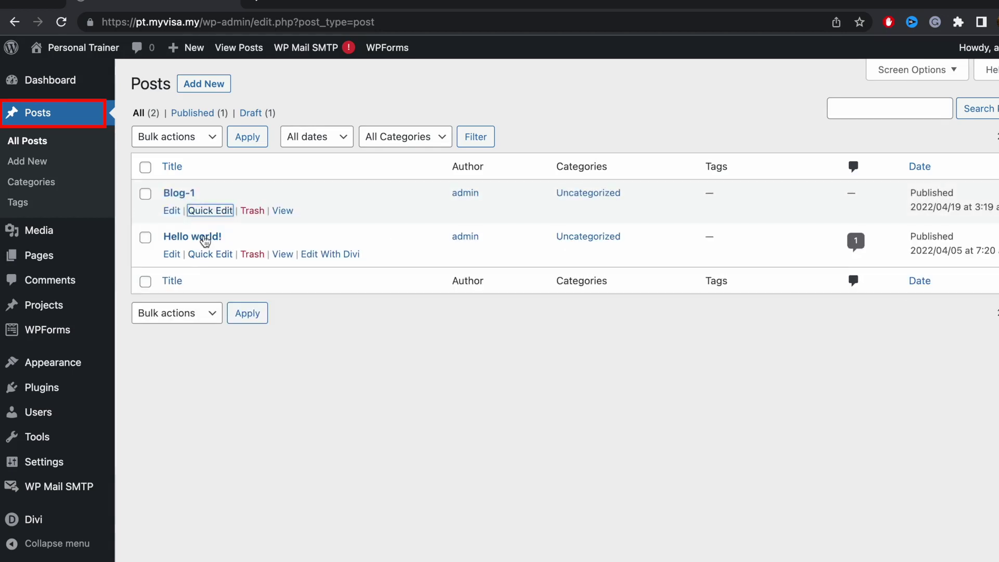
Fill in a new post category with the name Sports and the slug sport
click(67, 183)
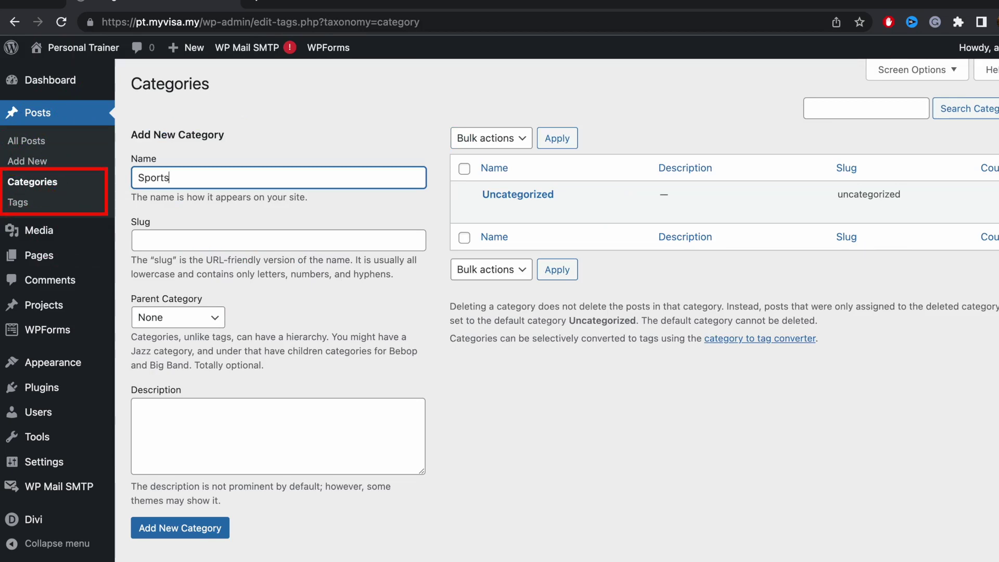
click(165, 235)
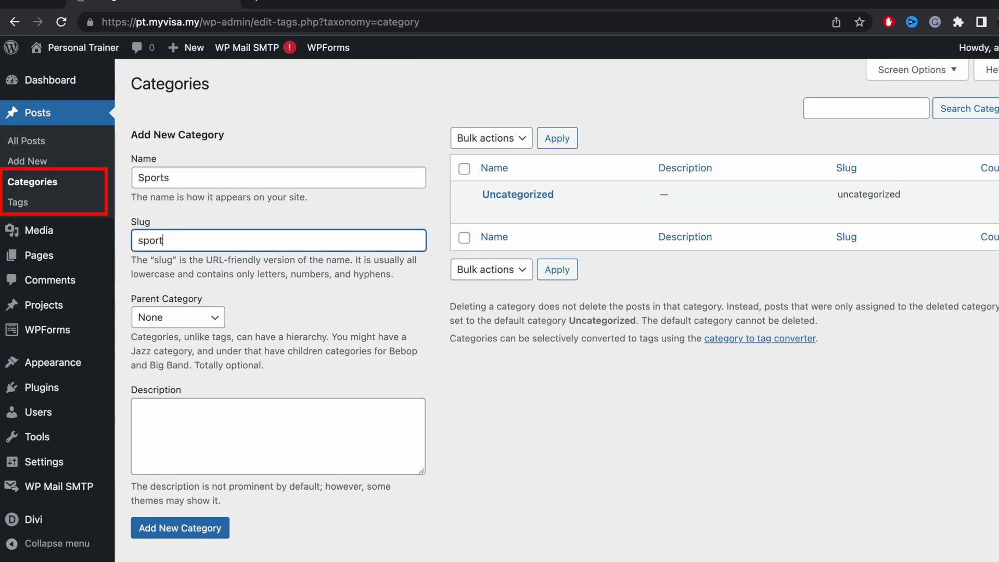
Add a post tag named News with the slug news
click(34, 208)
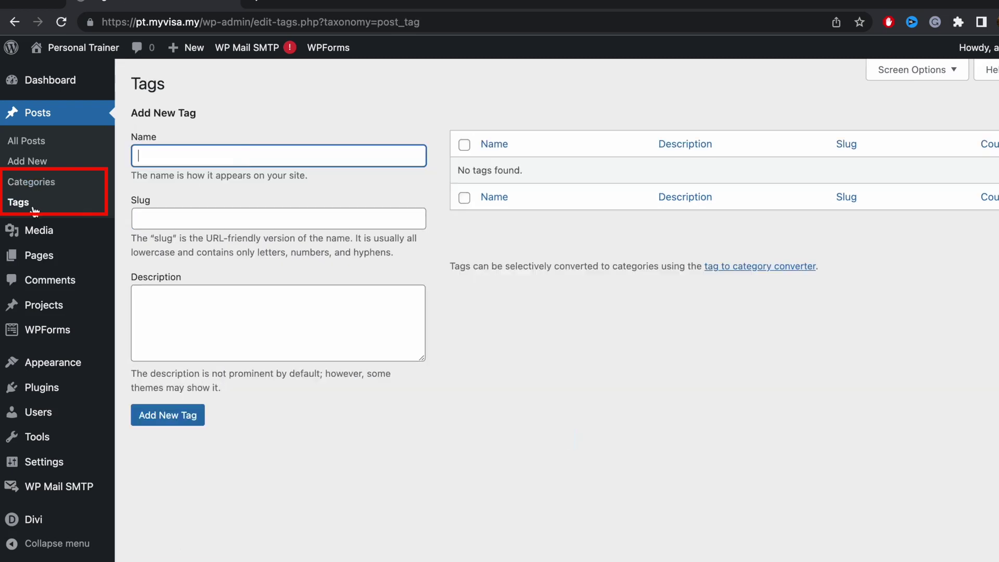
text(News)
click(274, 219)
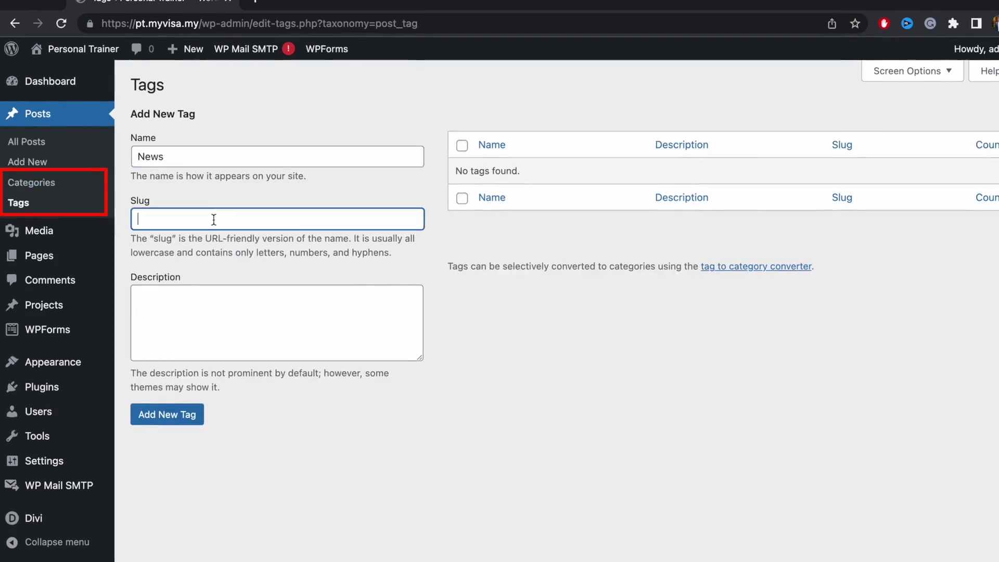
text(news)
click(168, 414)
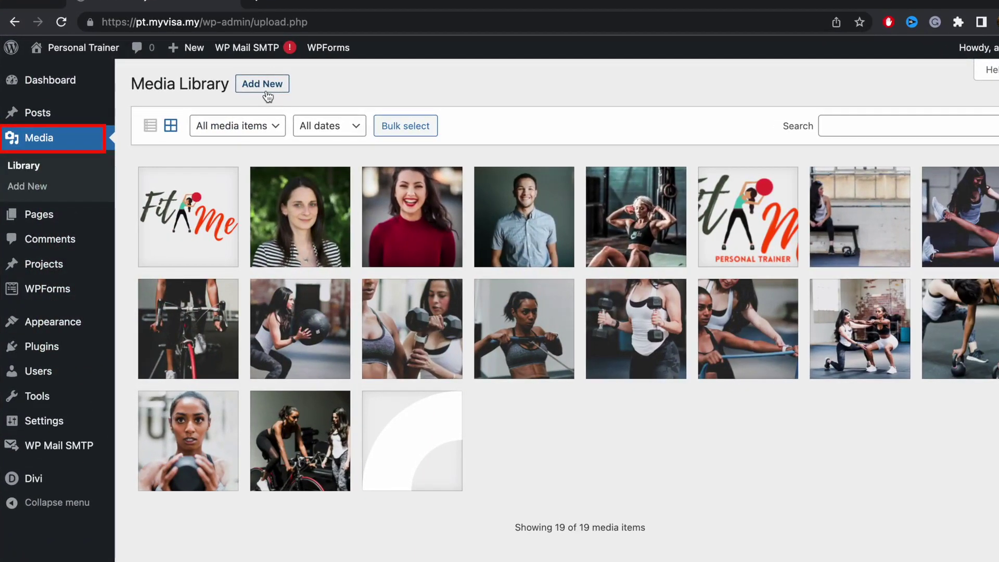
Upload the image Untitled design (31).png from the Downloads folder to the media library
click(266, 92)
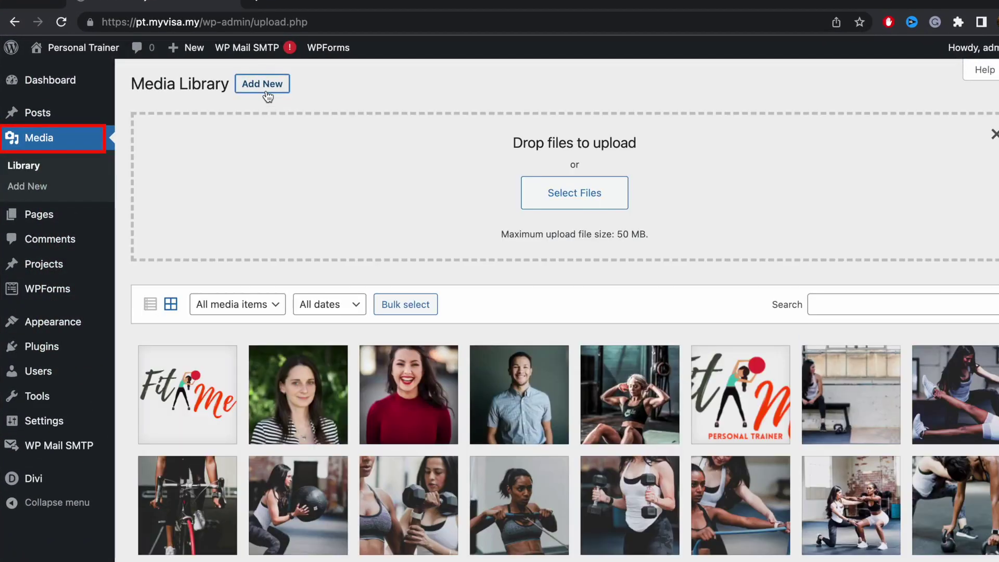
click(571, 206)
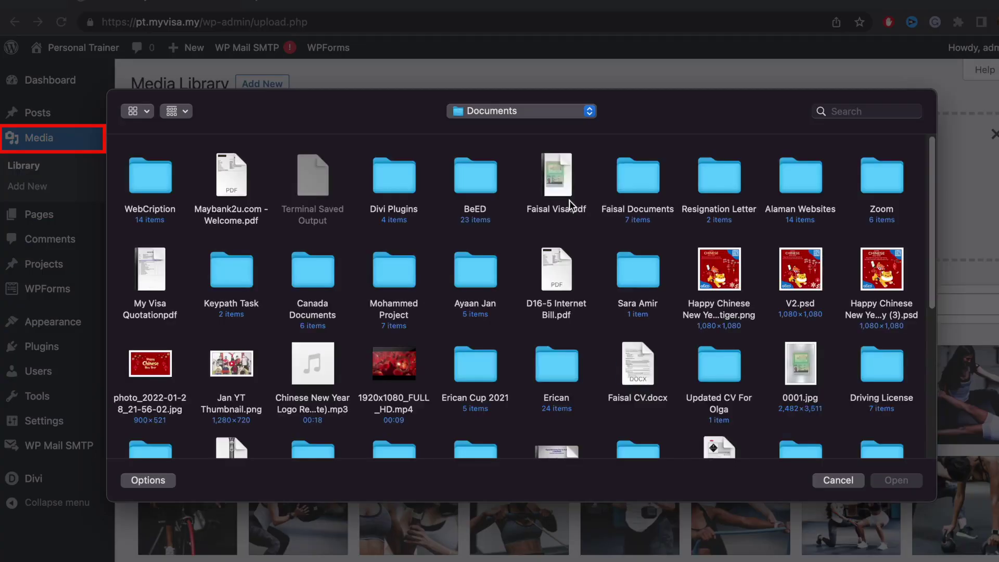
click(483, 111)
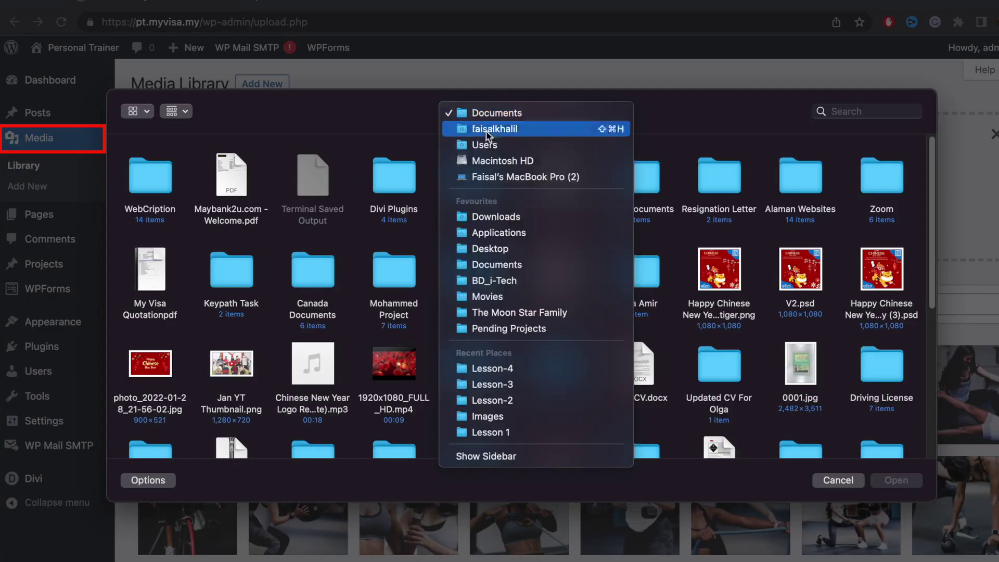
click(511, 213)
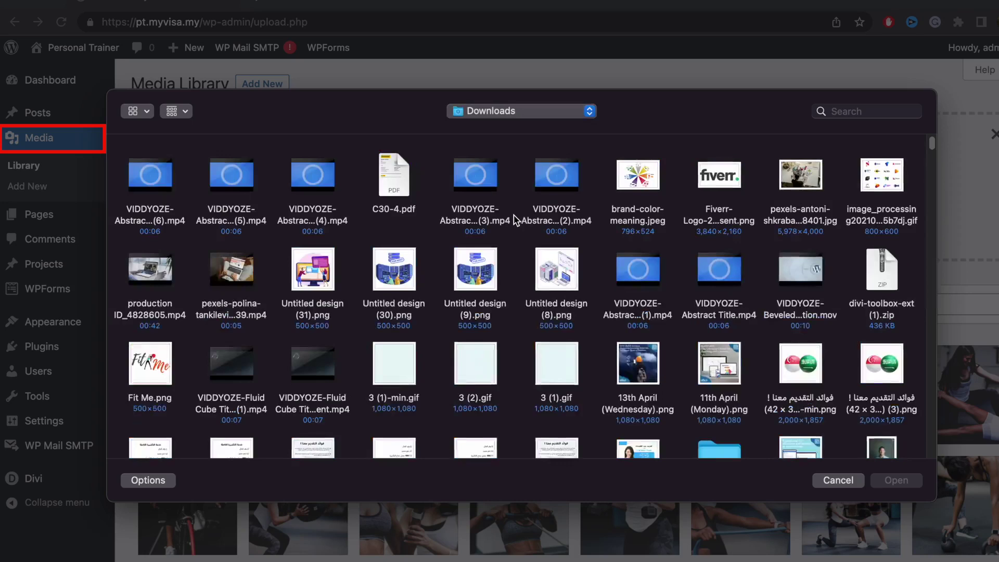
double_click(312, 268)
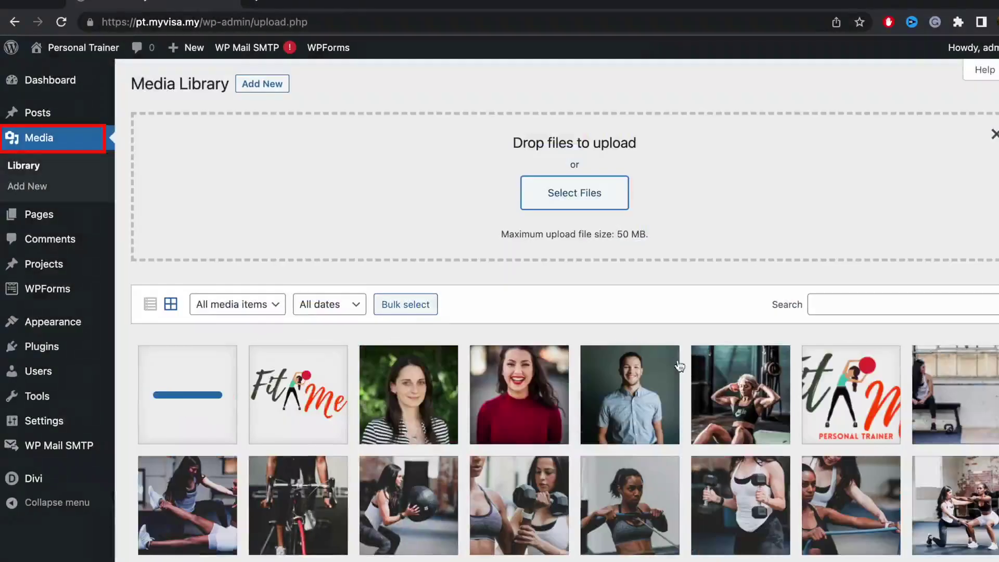
scroll(475, 430, down, 3)
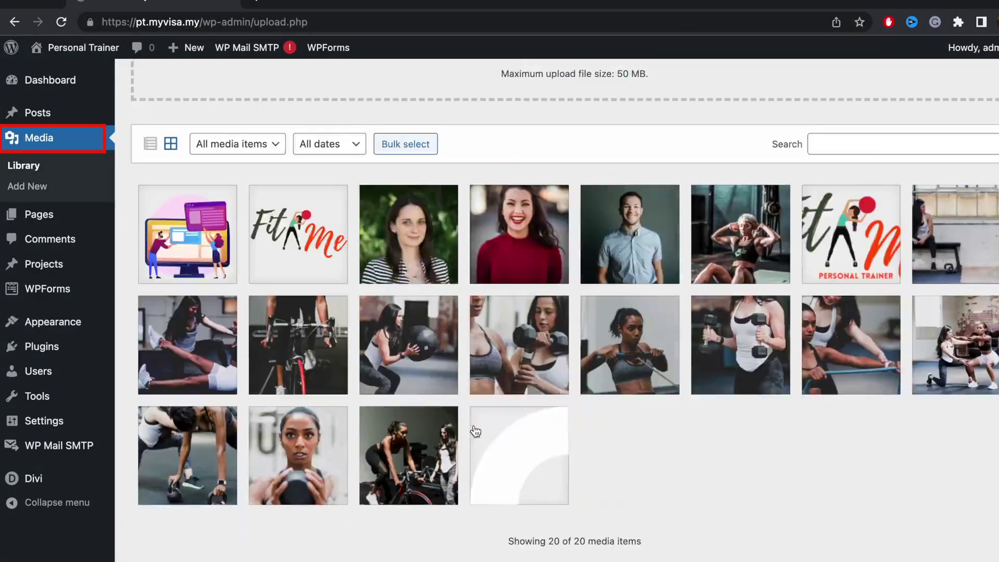
scroll(475, 431, up, 3)
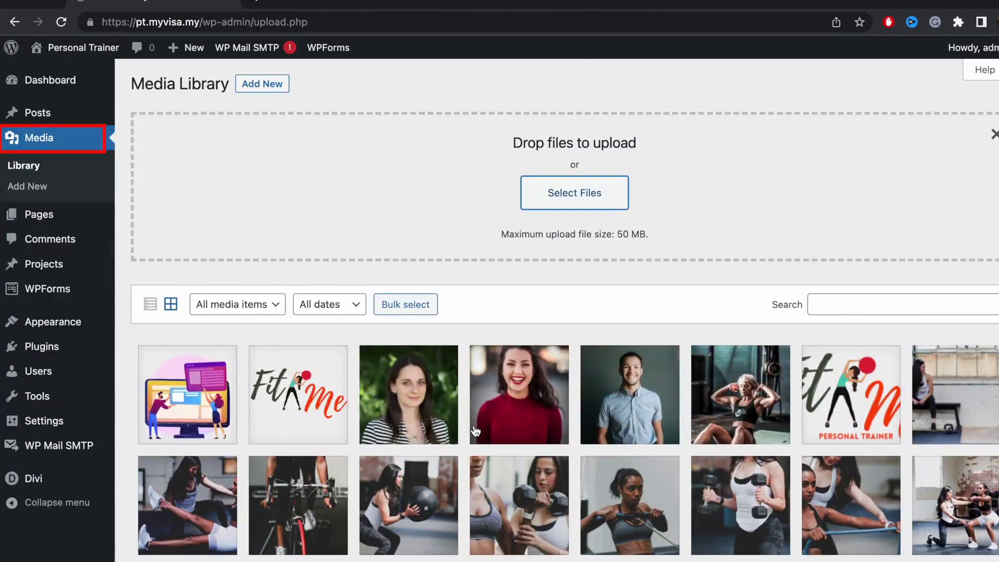
View the attachment details of the photo of the woman in the red sweater and of the images following it
click(475, 430)
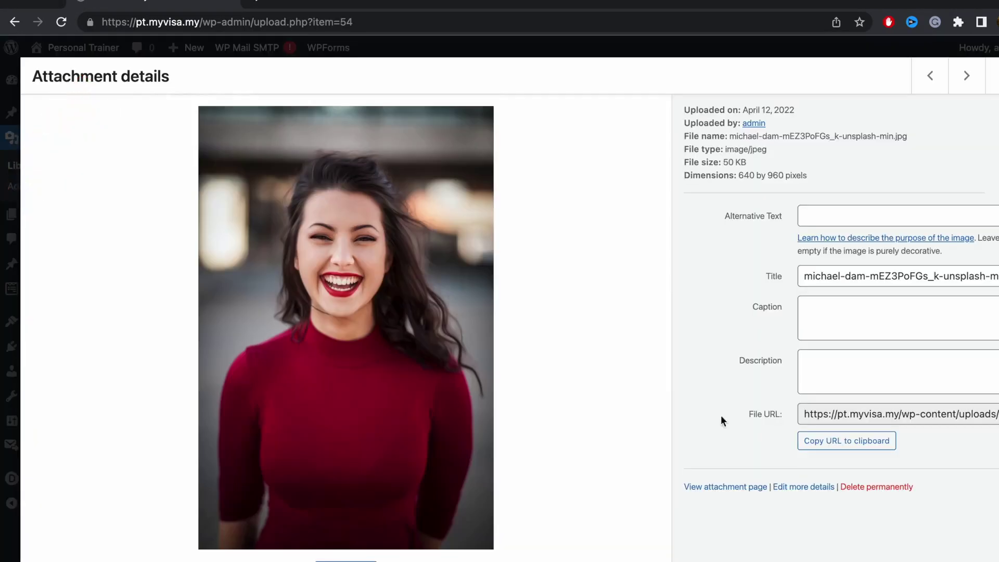
click(966, 77)
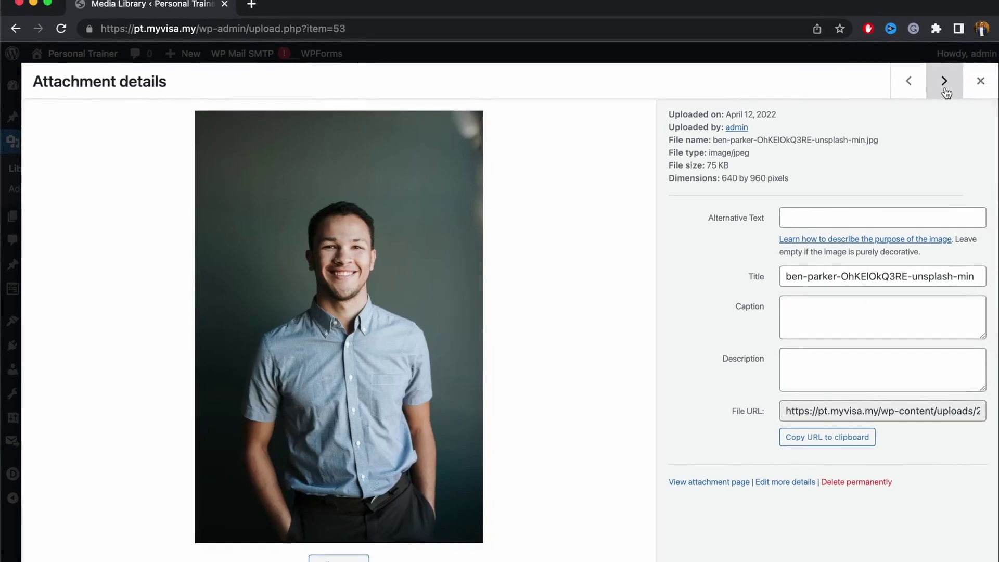
click(966, 77)
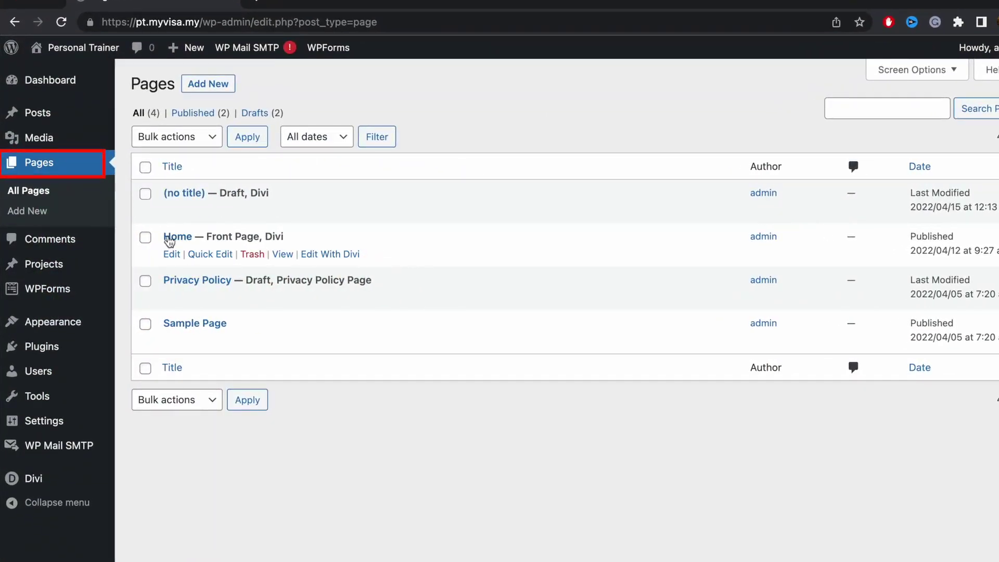
Create a new page titled About Us and build its layout with the Divi Builder
click(208, 88)
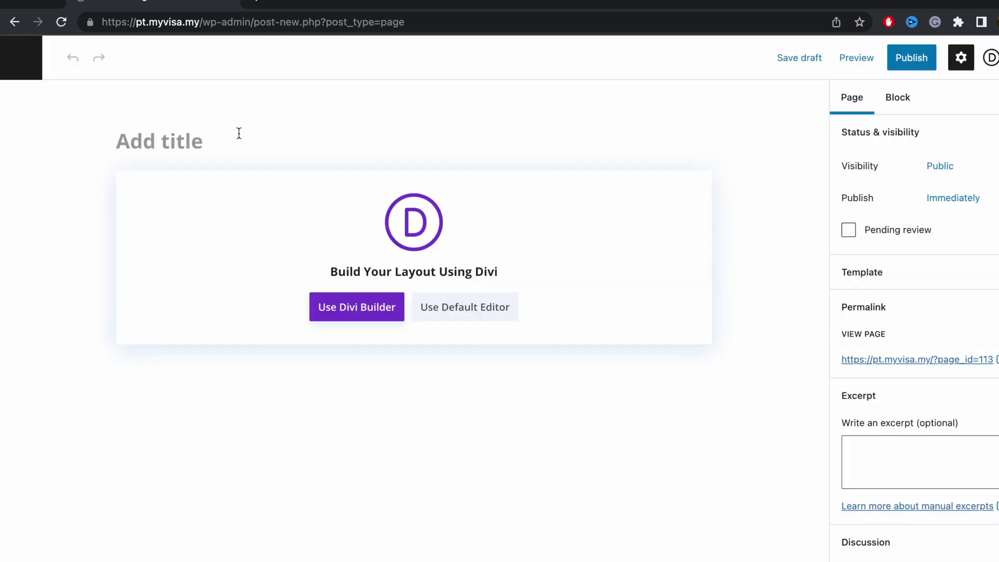
text(About Us)
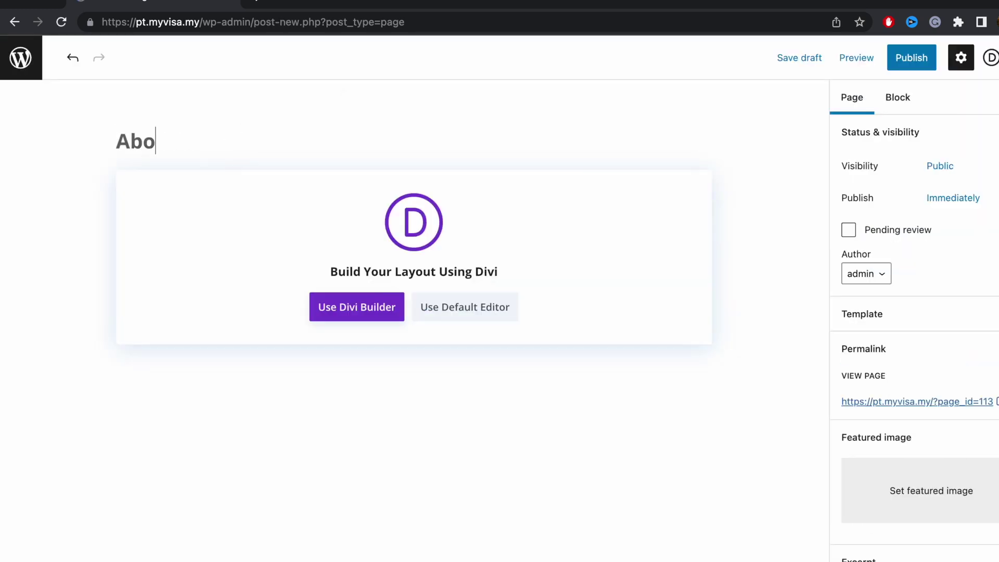
click(346, 307)
mouse_move(15, 58)
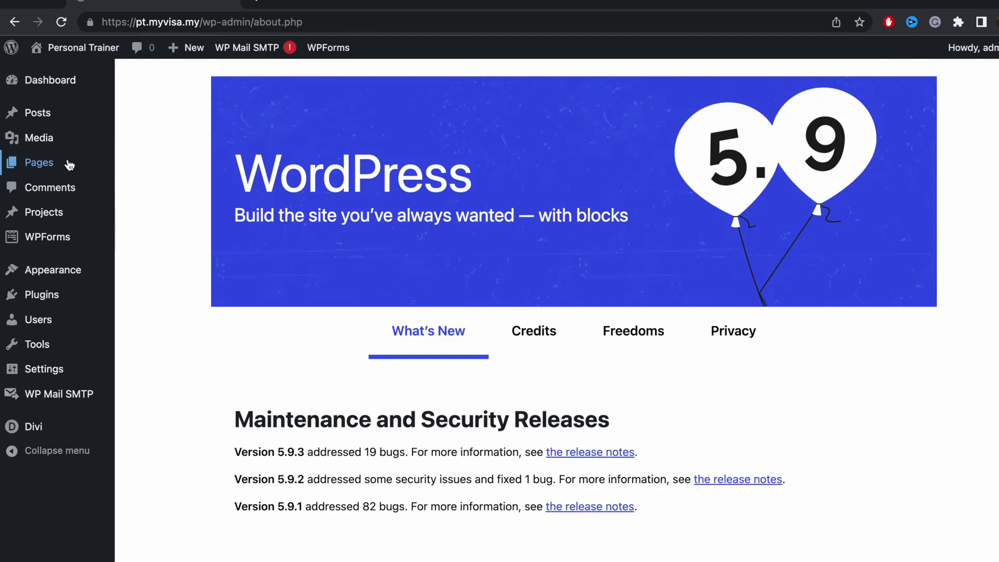
Fill in the slug "about us" for the About Us page using Quick Edit
click(67, 163)
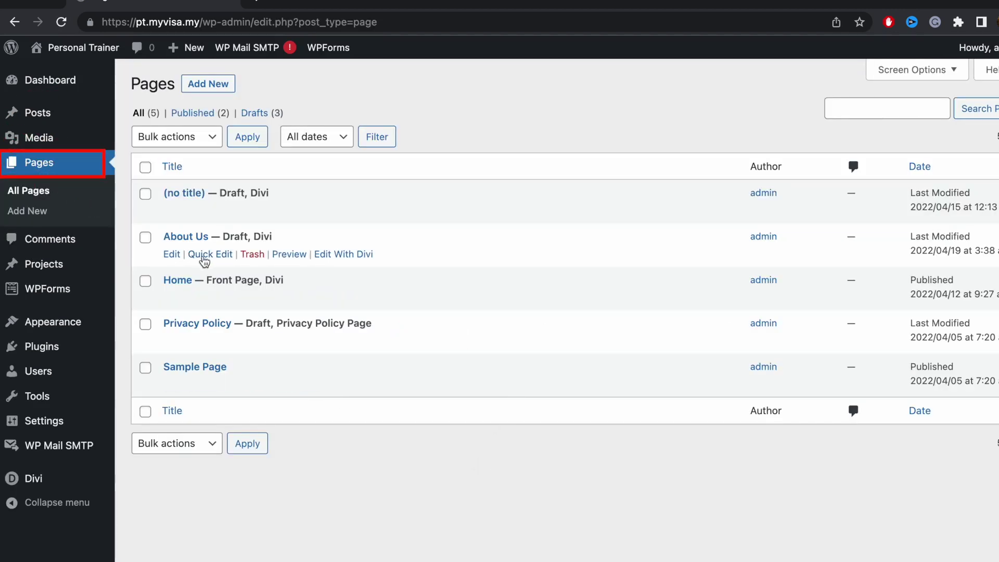
click(204, 260)
key(Tab)
text(ab)
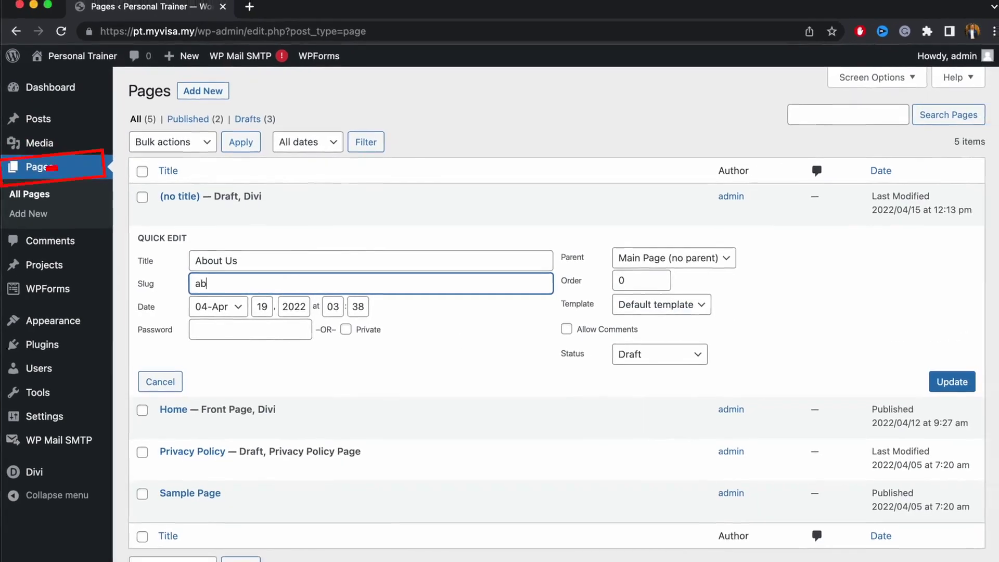
text(out us)
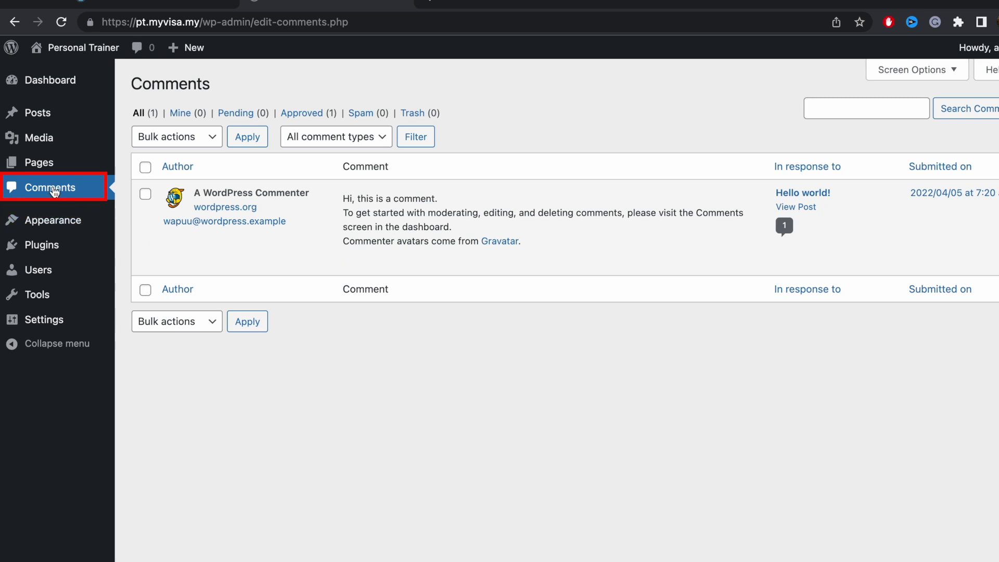
View the themes installed on the site
mouse_move(67, 226)
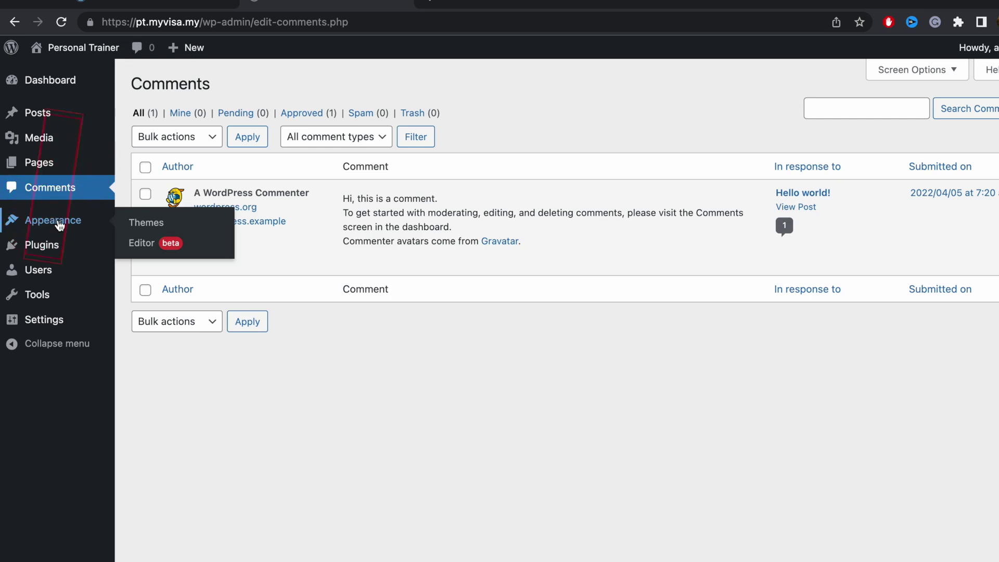
click(58, 225)
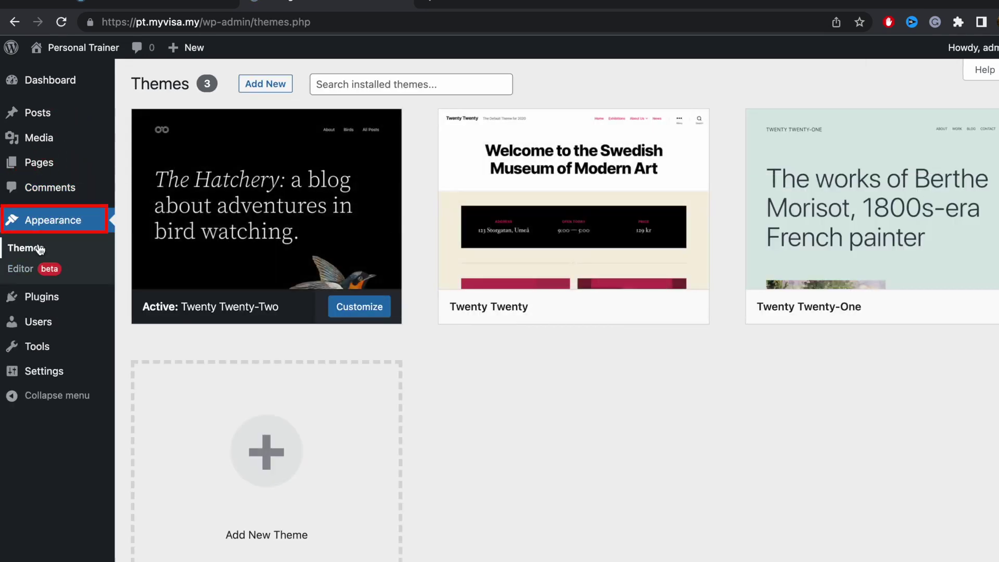
mouse_move(702, 260)
mouse_move(264, 295)
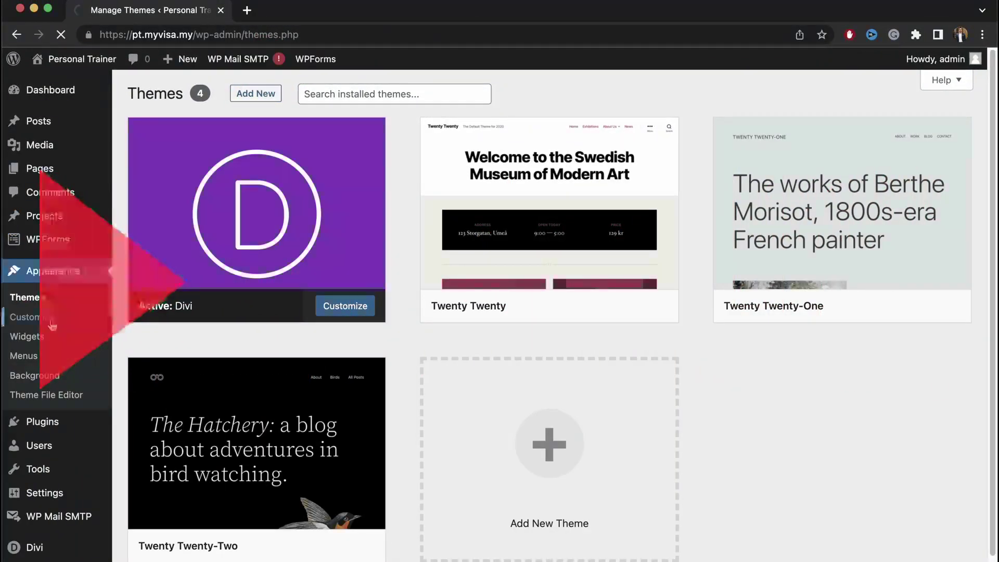
Examine the Divi theme's customization options for Divi Toolbox, site identity, layout and typography, as well as the site's widget areas
click(50, 321)
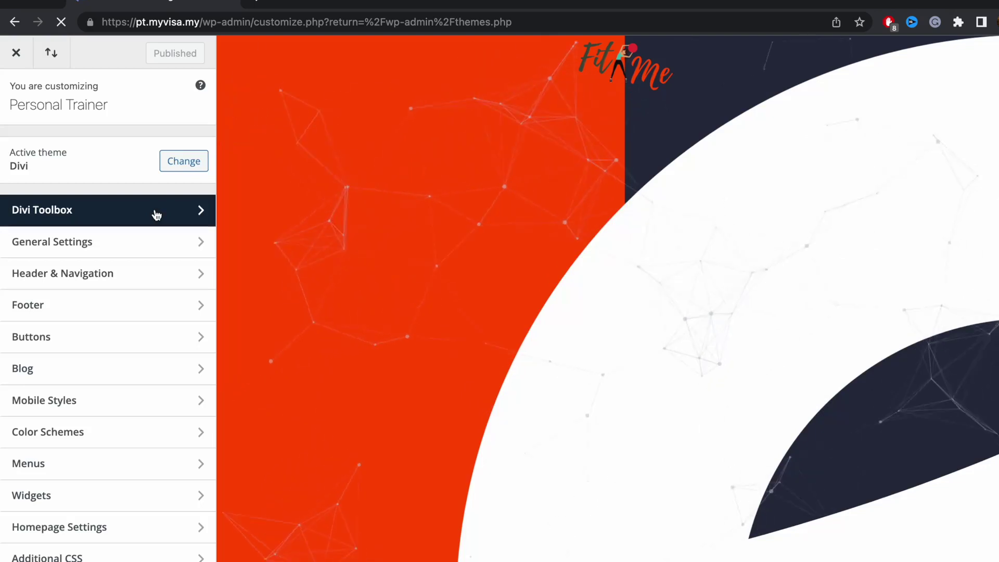
click(156, 213)
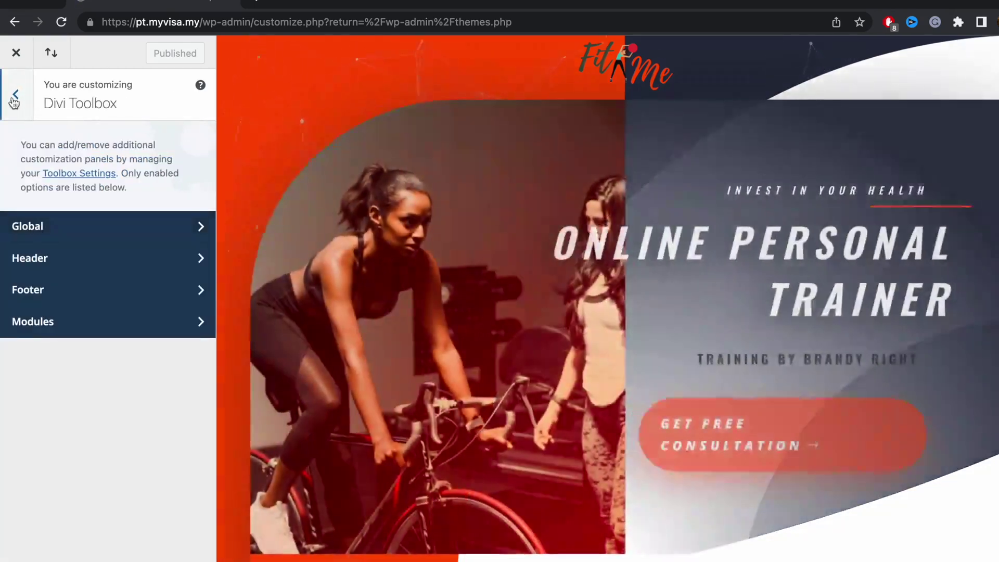
click(14, 94)
click(80, 247)
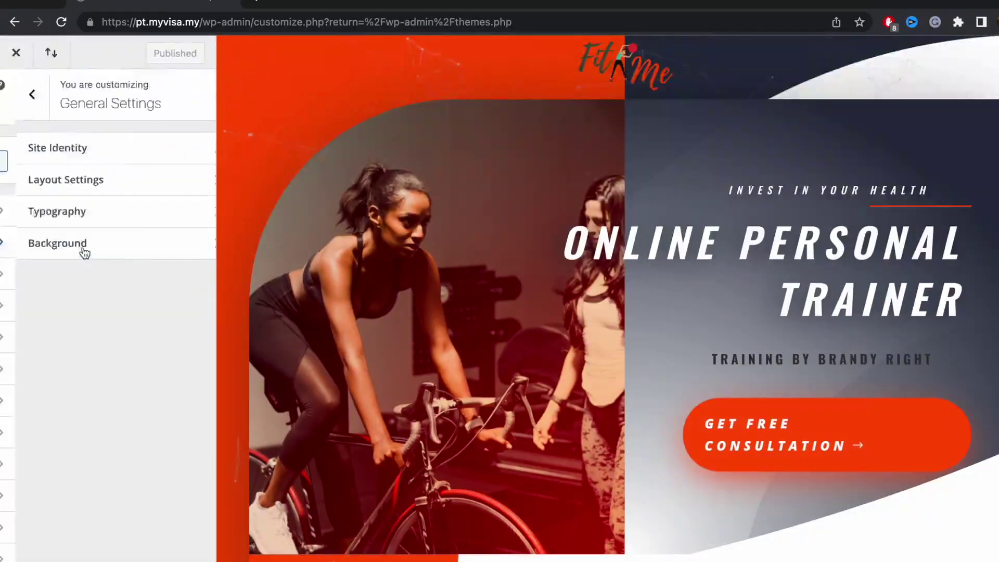
click(92, 154)
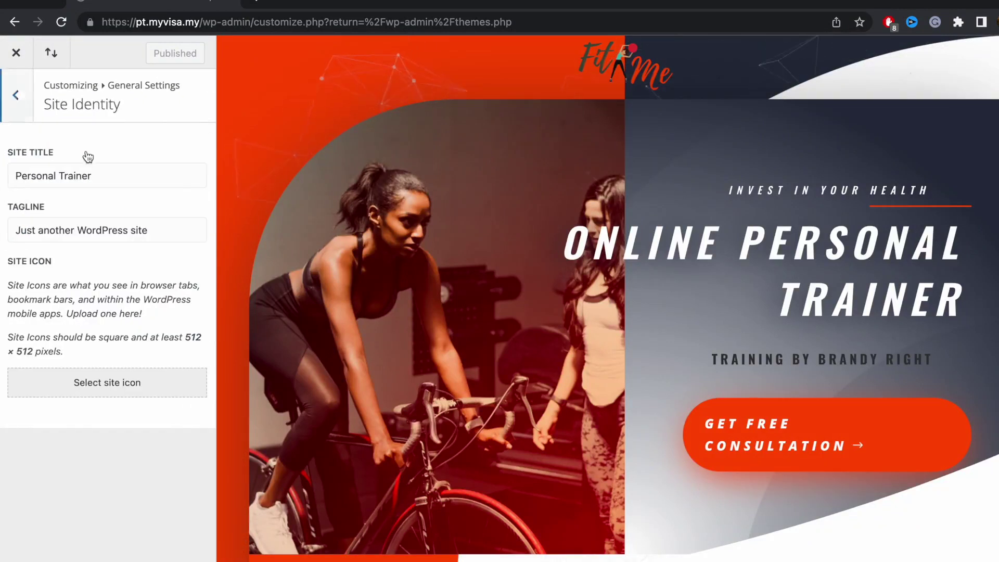
click(15, 94)
click(61, 182)
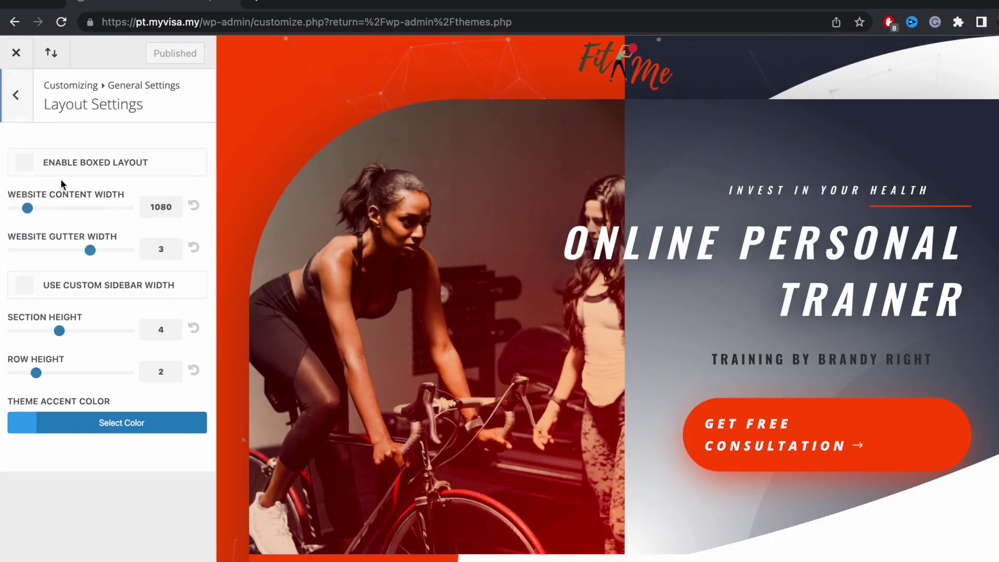
click(17, 97)
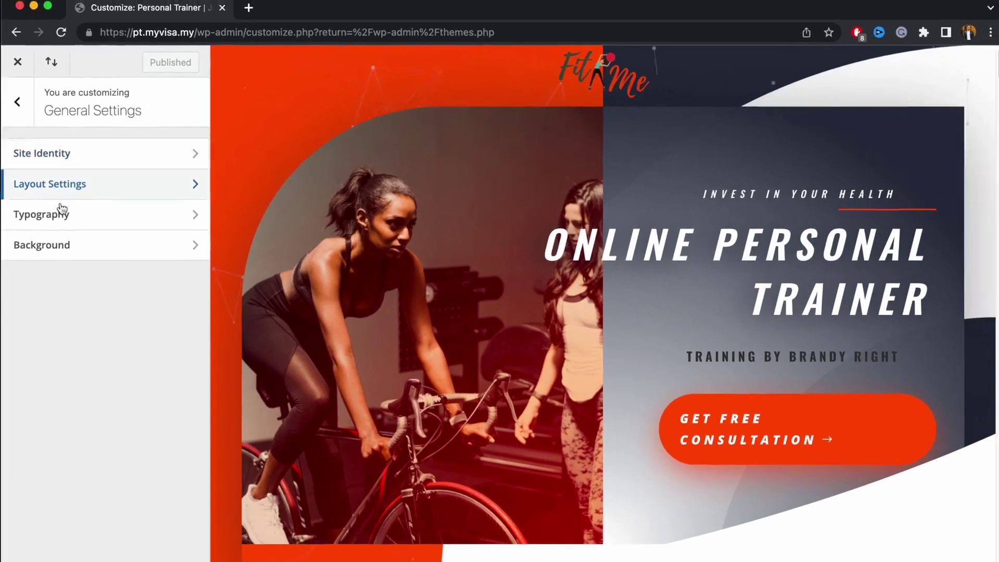
click(57, 212)
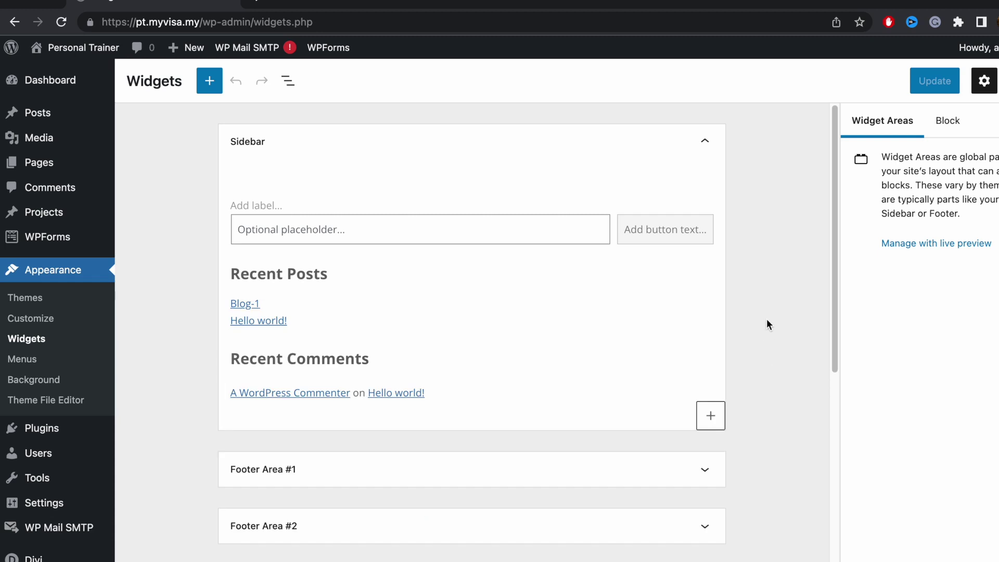
scroll(730, 356, down, 5)
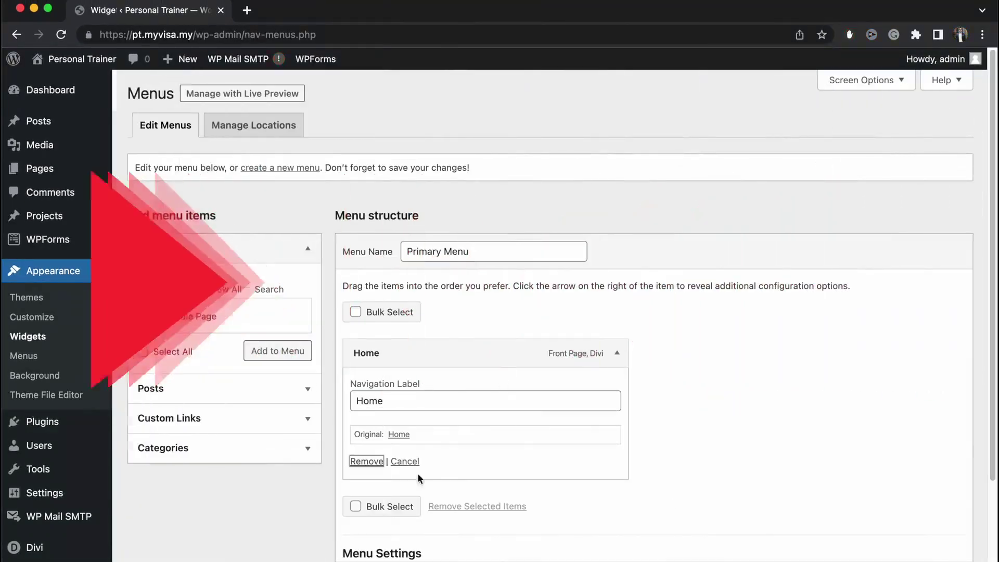
Remove the existing Home item from the Primary Menu and add the Home page from the full page list
click(364, 457)
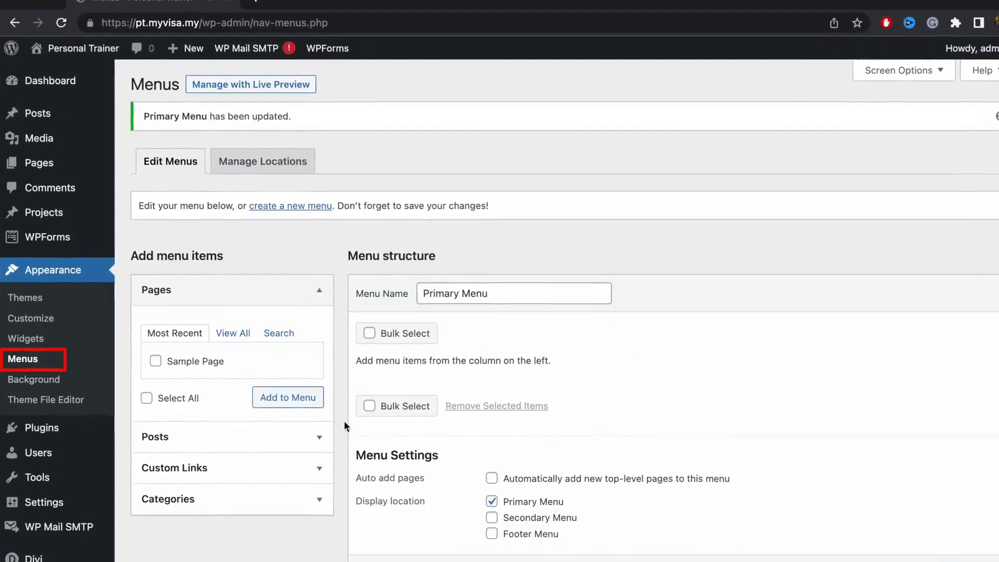
click(229, 331)
click(155, 363)
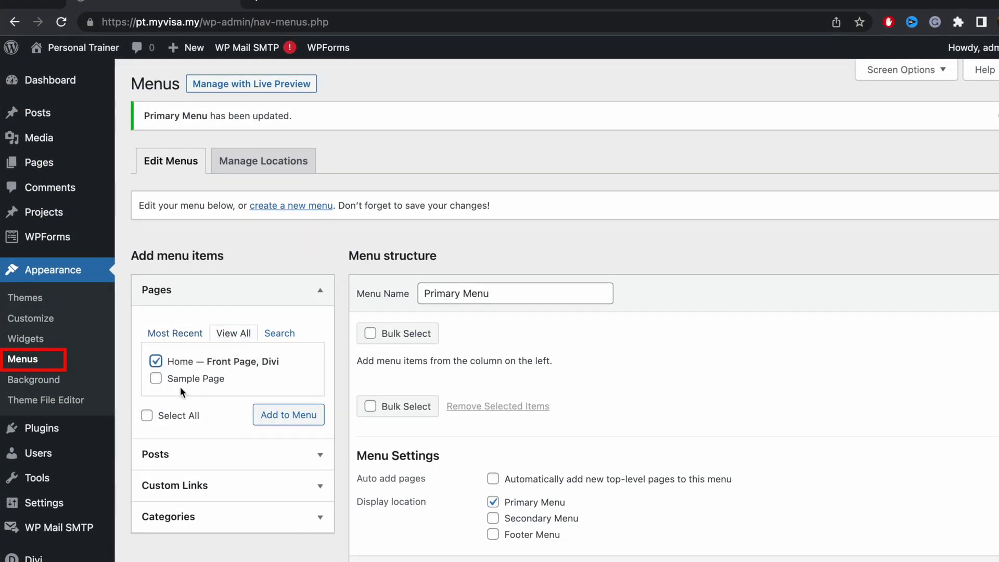
click(286, 412)
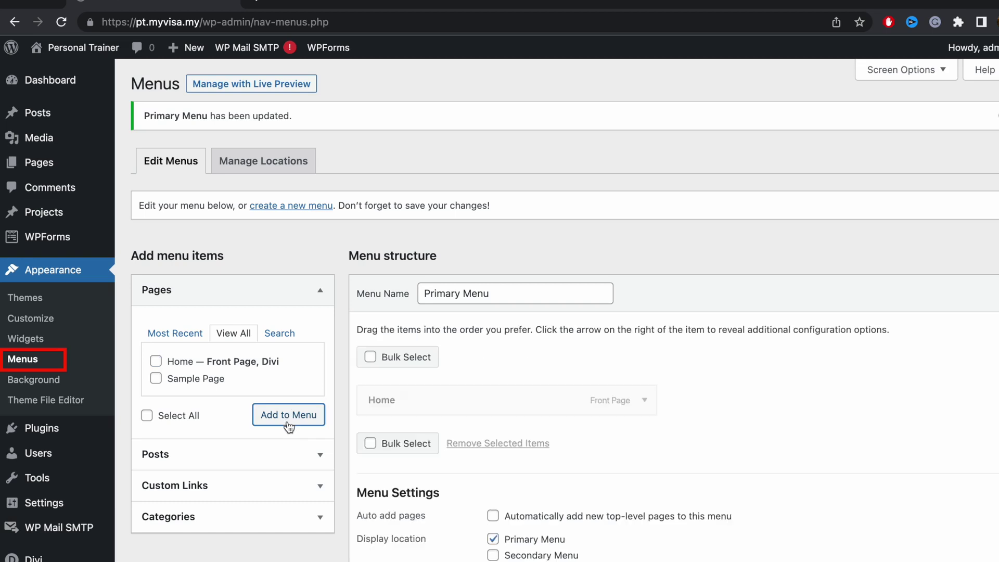
Add the Blog-1 post to the Primary Menu
click(214, 460)
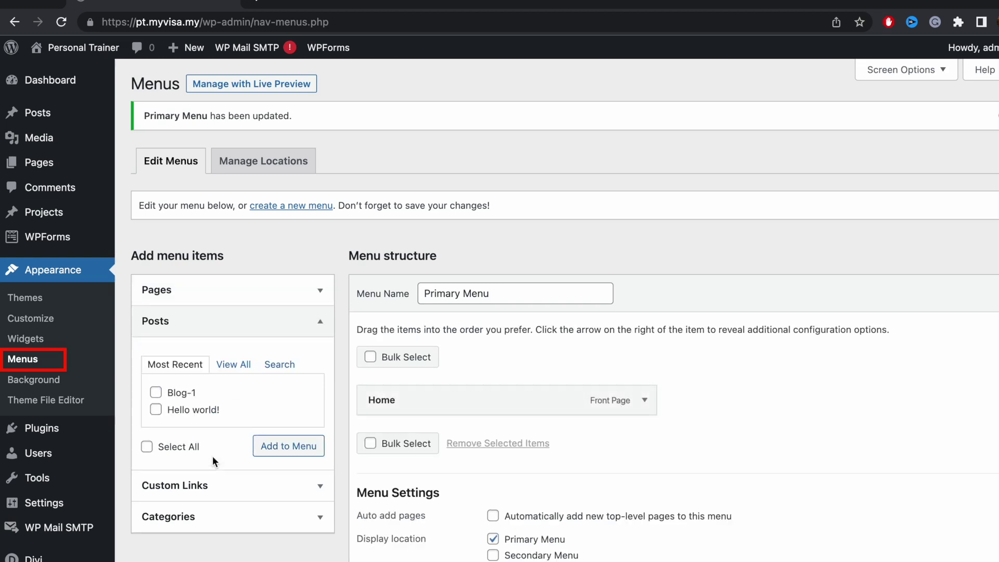
click(156, 392)
click(276, 446)
Try the Secondary Menu and Footer Menu display locations for the menu
scroll(613, 501, down, 2)
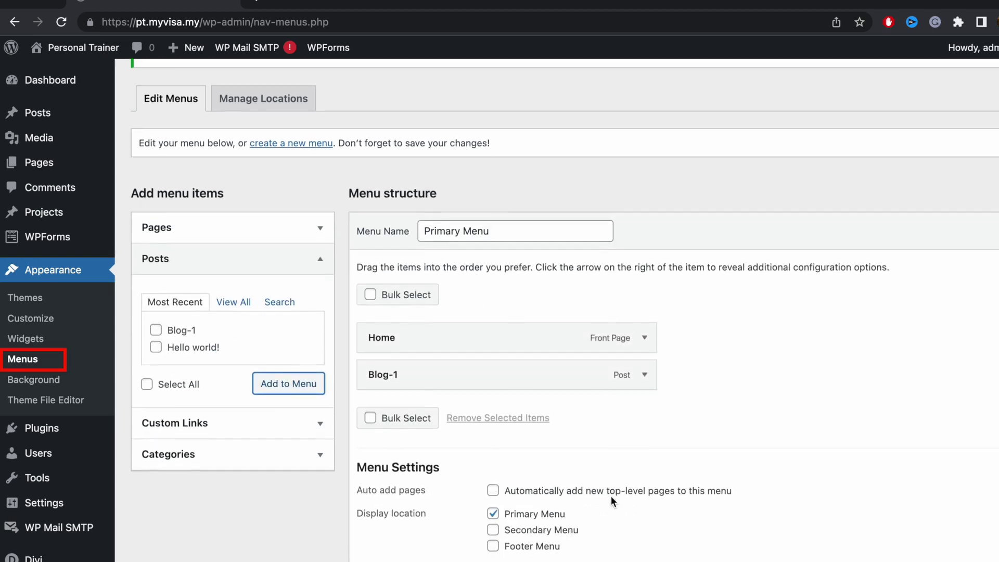
scroll(613, 501, down, 1)
click(493, 511)
click(492, 511)
click(492, 527)
click(492, 527)
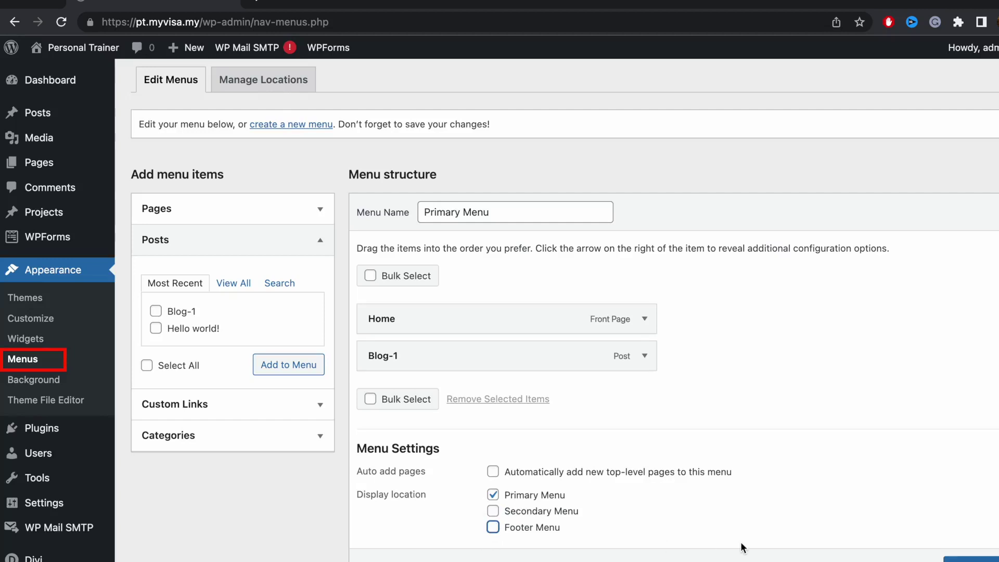
Save the Primary Menu and try rearranging and expanding its Home and Blog-1 items
scroll(830, 507, down, 1)
click(965, 530)
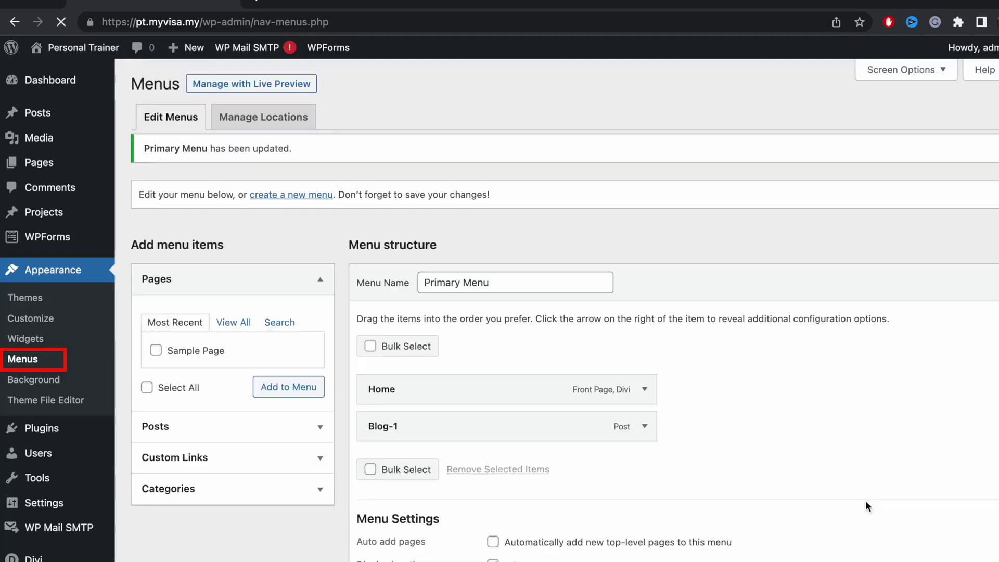
drag(524, 423, 475, 406)
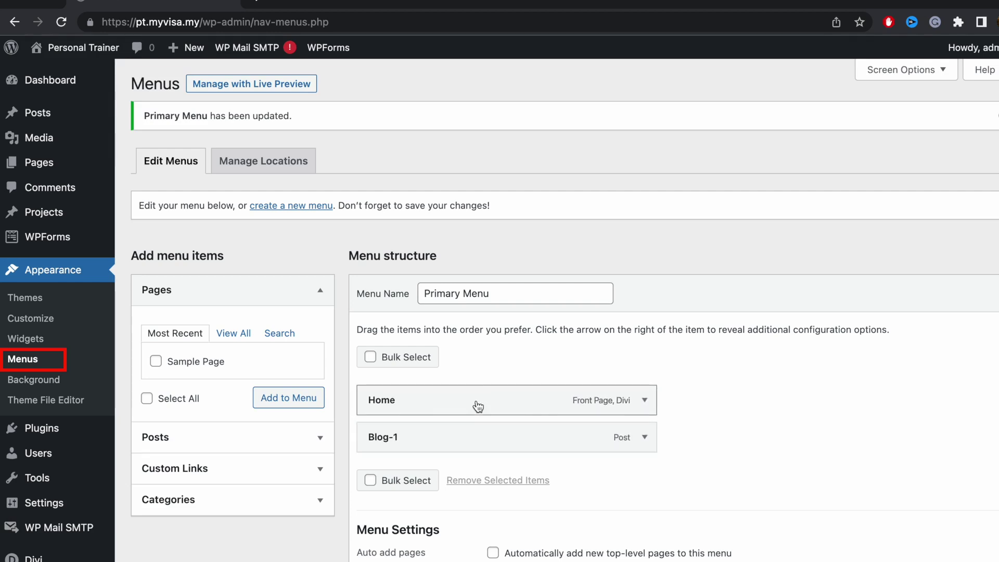
click(644, 400)
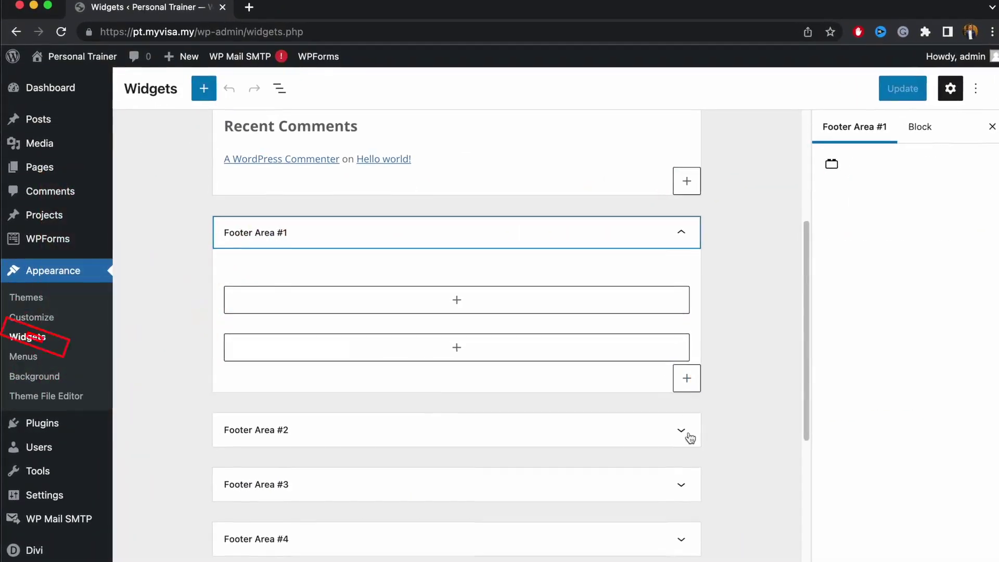
Expand the Footer Area #2 widget area and add an Image block to Footer Area #1
click(687, 434)
click(457, 300)
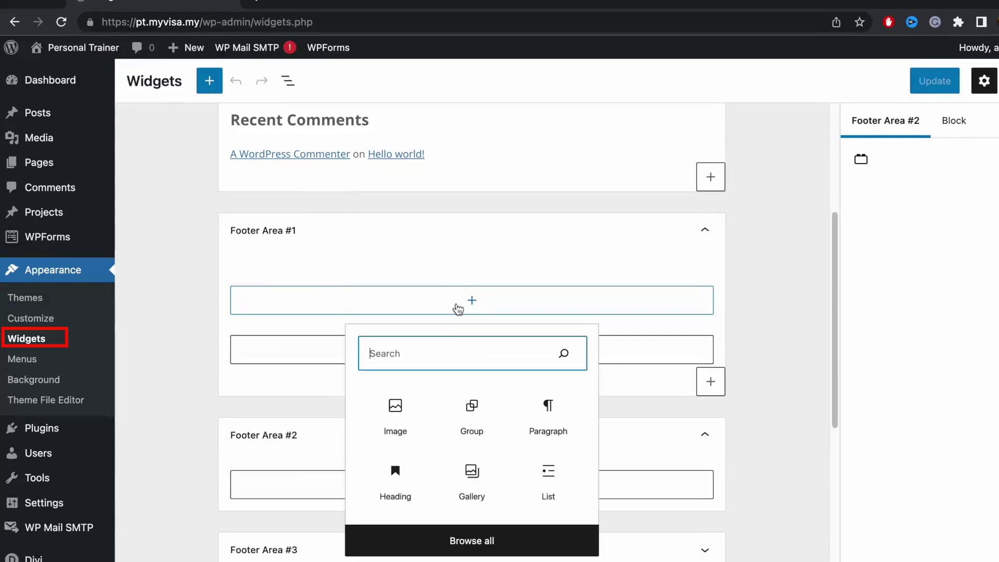
click(395, 409)
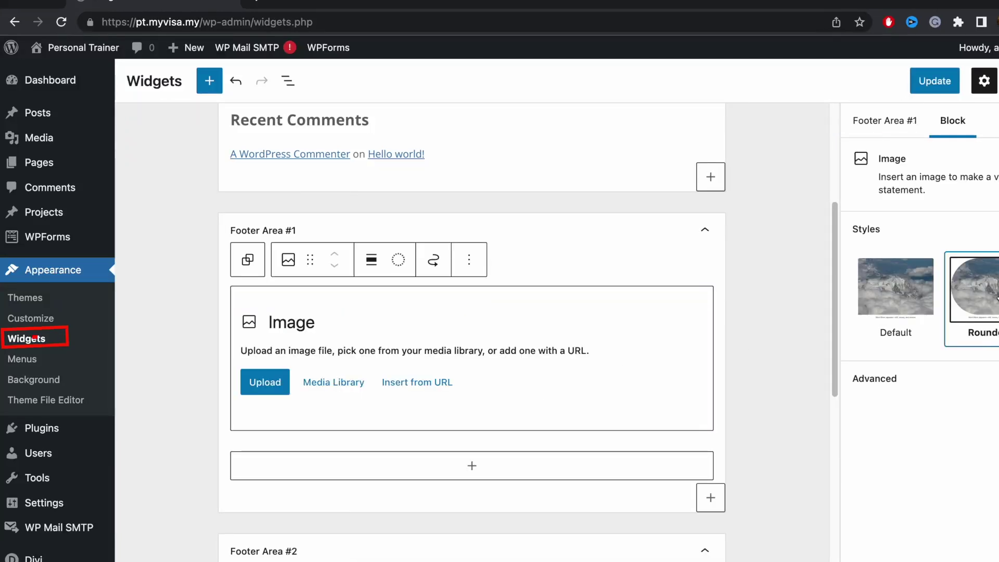
Insert Fit-Me.png from the media library into the Image block in Footer Area #1
click(258, 382)
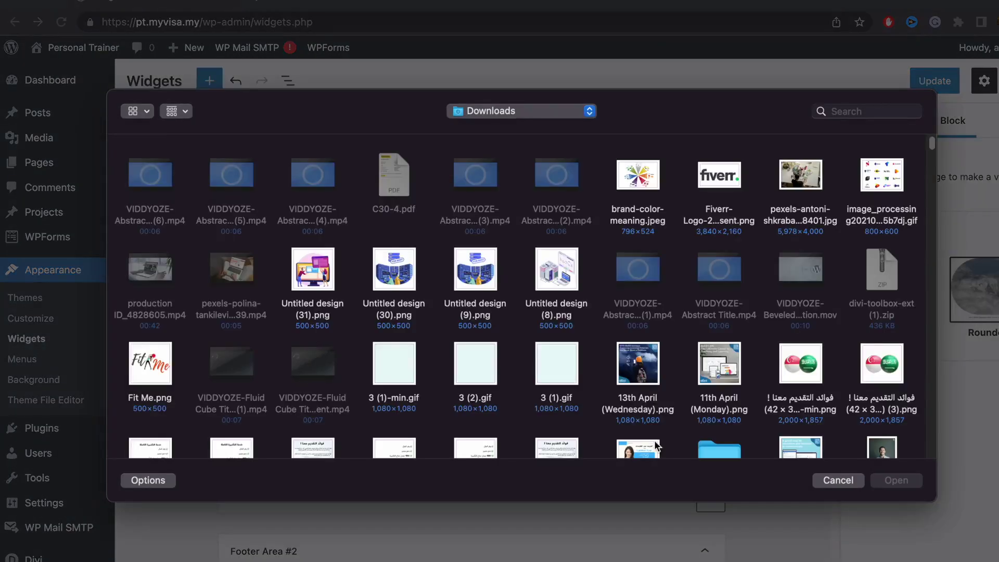
click(837, 480)
click(332, 391)
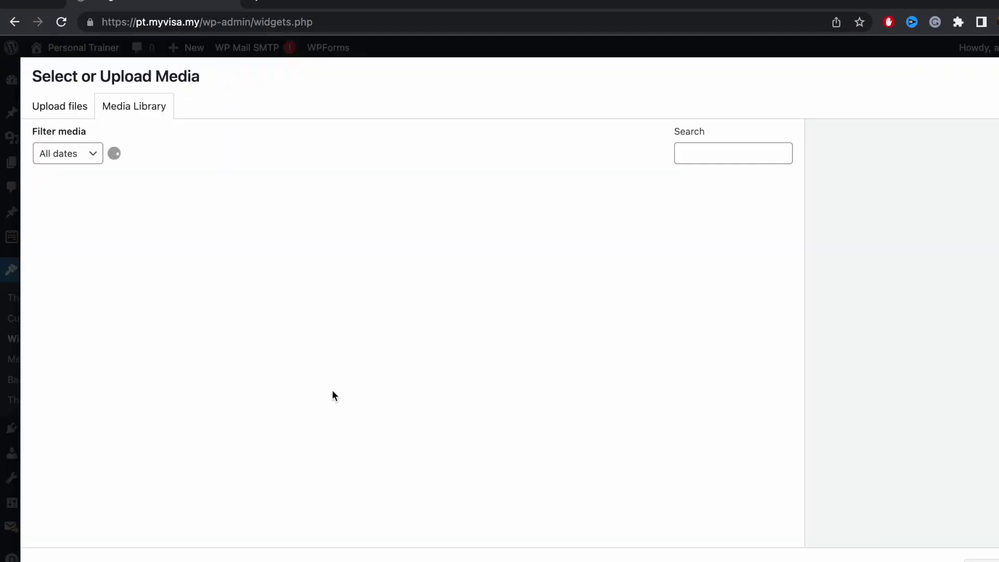
click(215, 234)
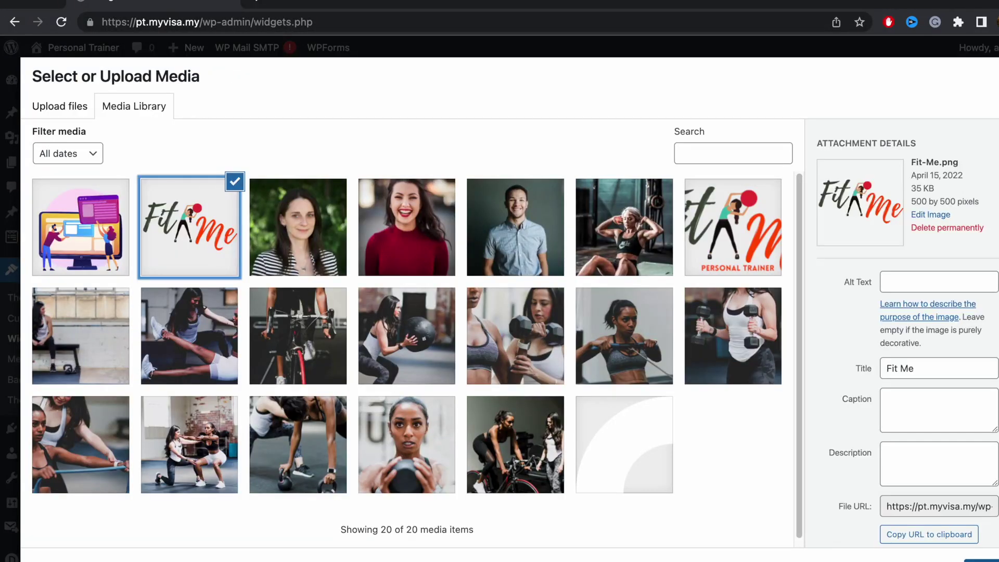
click(981, 561)
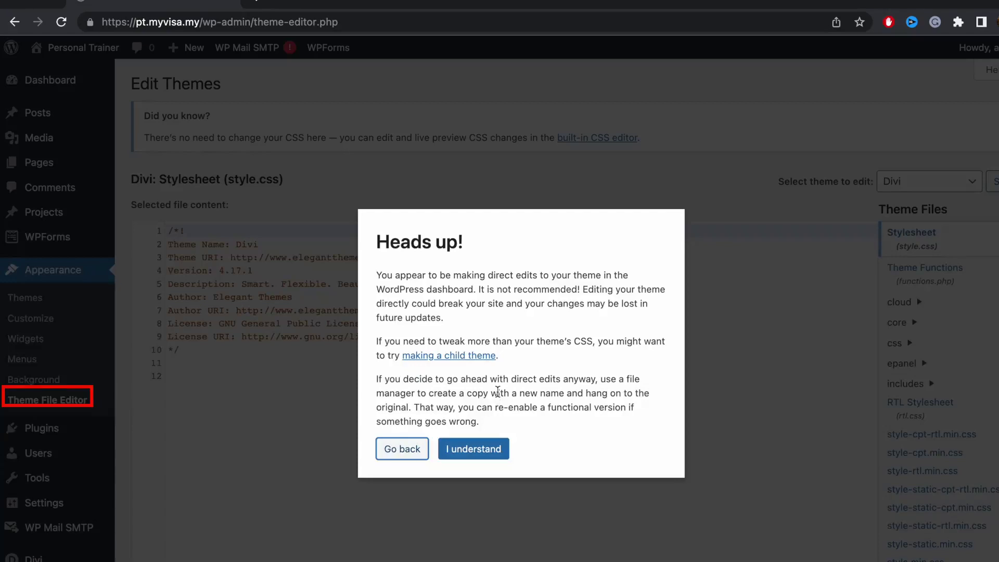
Acknowledge the direct-edit warning in the Theme File Editor and open the Divi file style-cpt-rtl.min.css
click(472, 448)
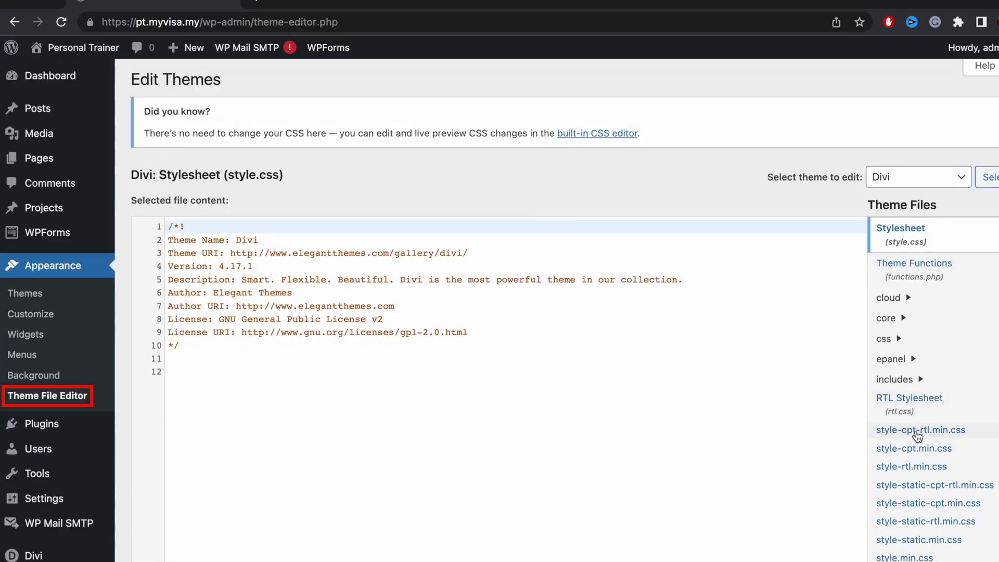
click(916, 431)
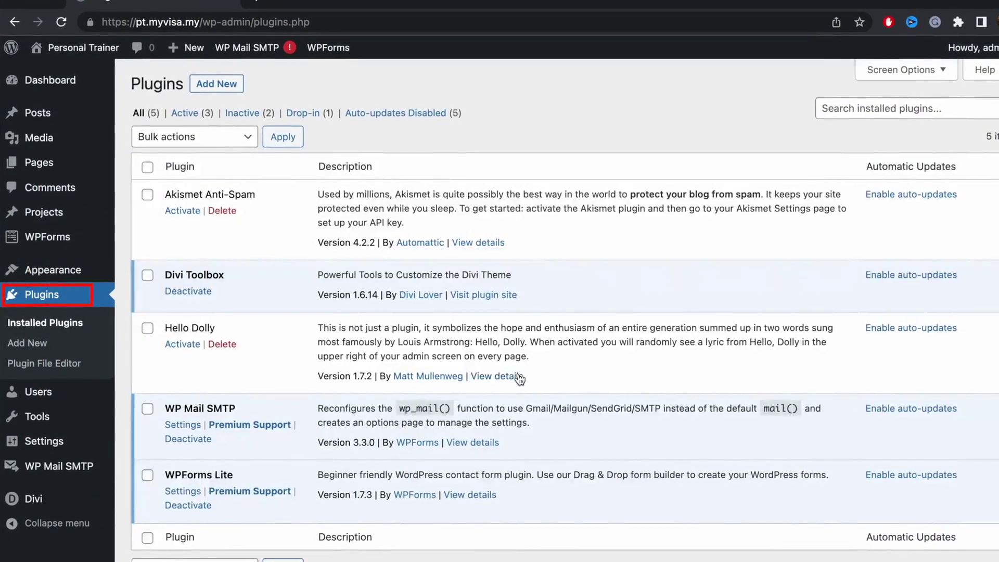
Open the catalogue for adding new plugins
click(217, 94)
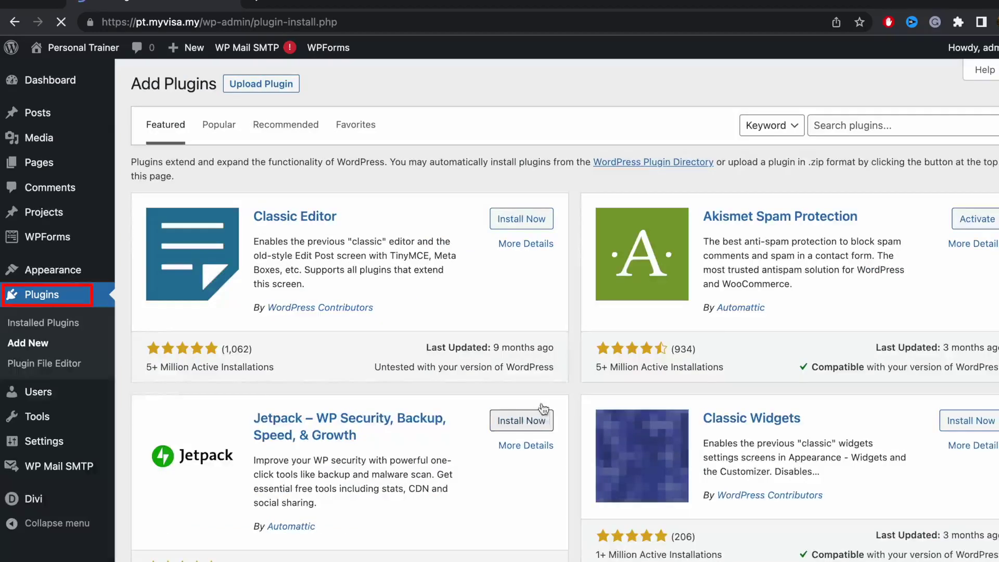
Show the popular plugins in the plugin catalogue
click(216, 126)
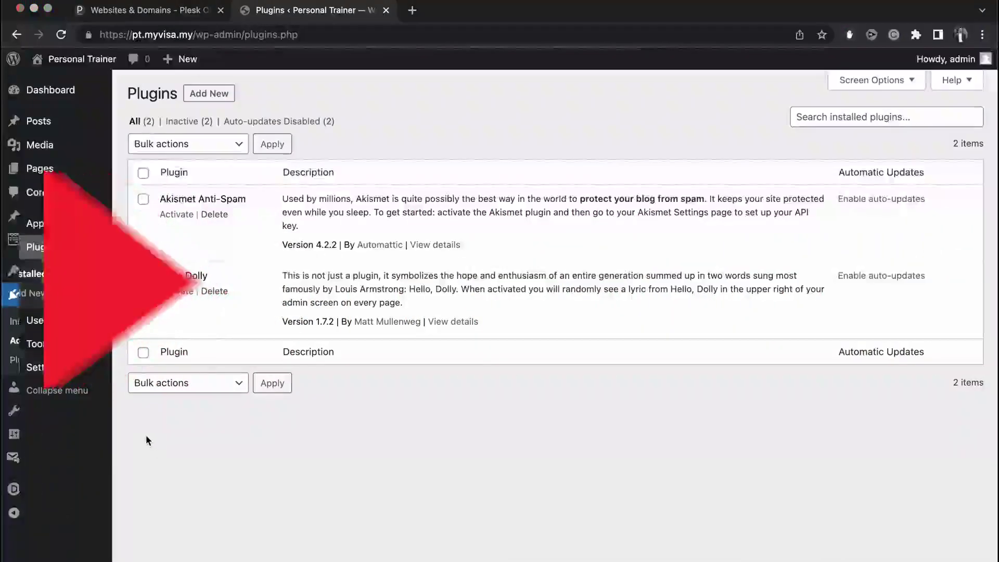
Open the user profile page and choose the Coffee admin color scheme
mouse_move(65, 325)
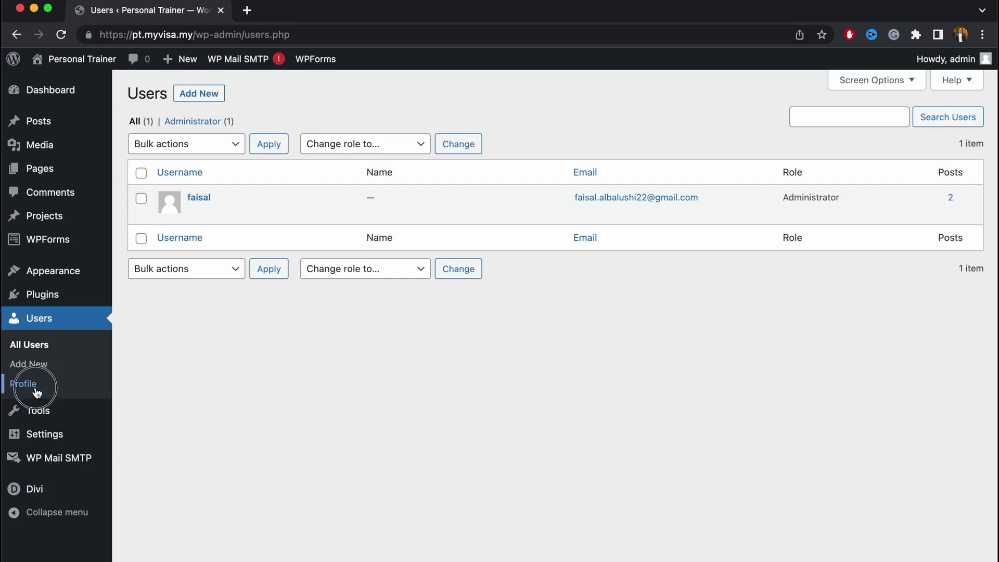
click(37, 391)
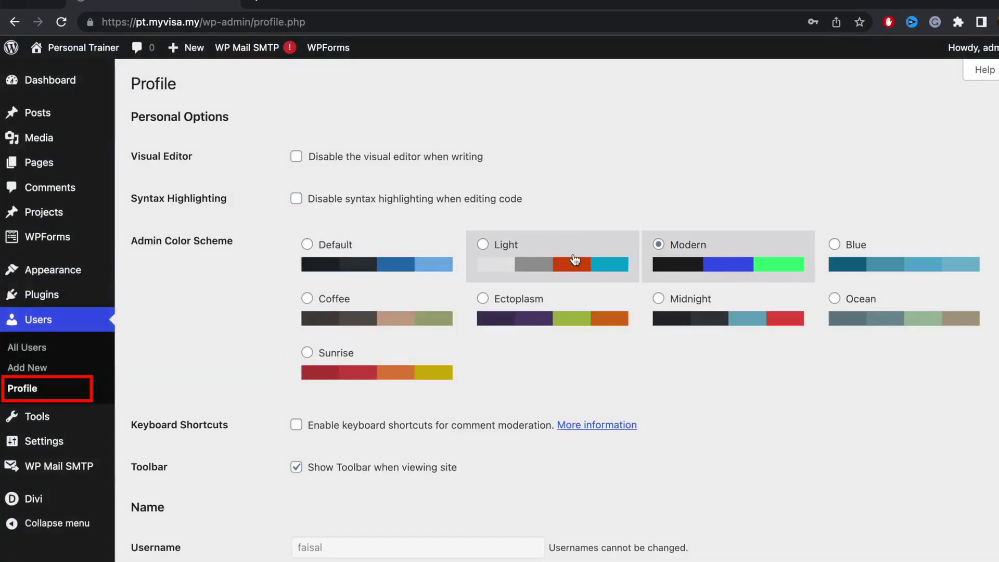
click(389, 317)
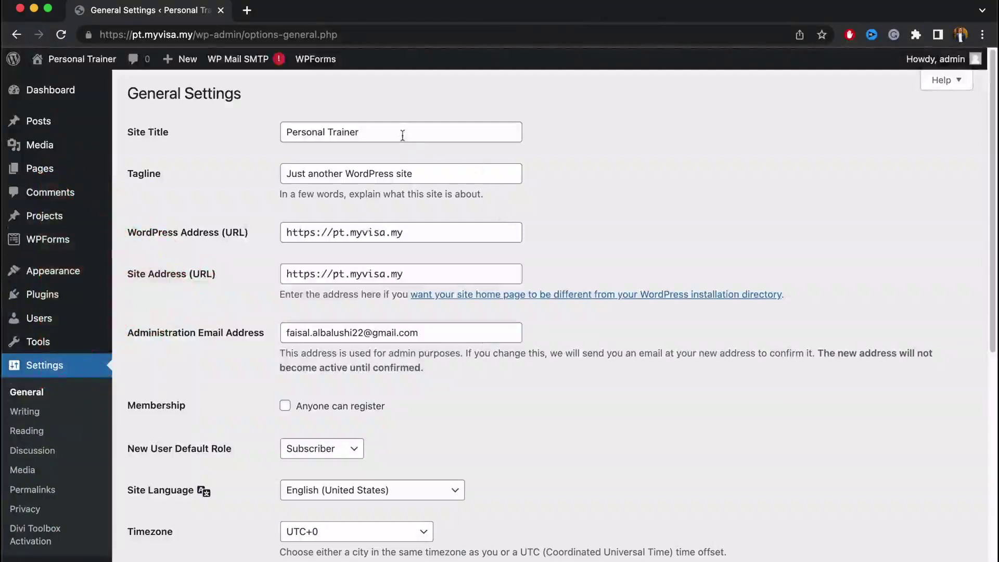
Examine the site title, tagline, timezone, and date and time format options in the General Settings
drag(402, 135, 294, 134)
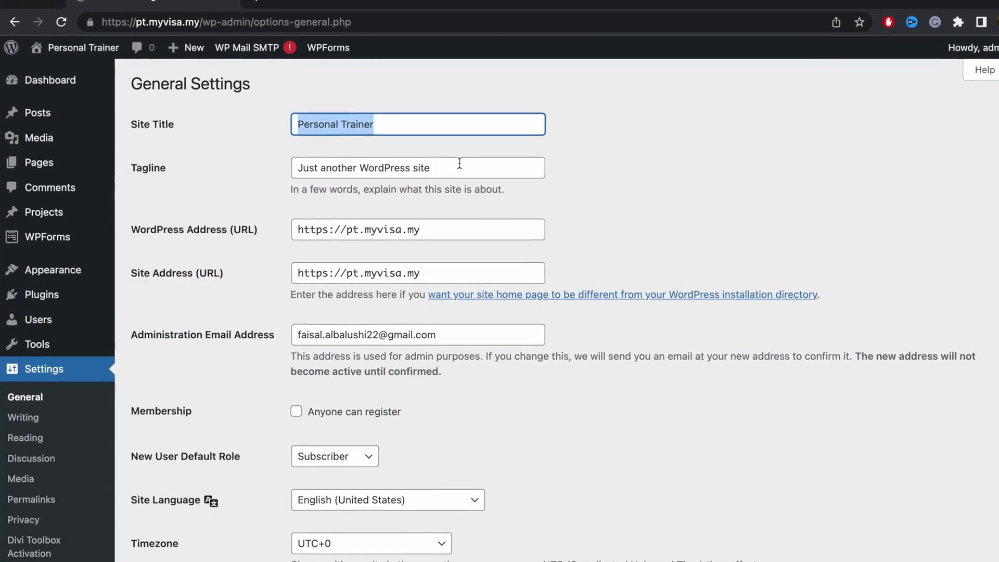
drag(447, 163, 261, 168)
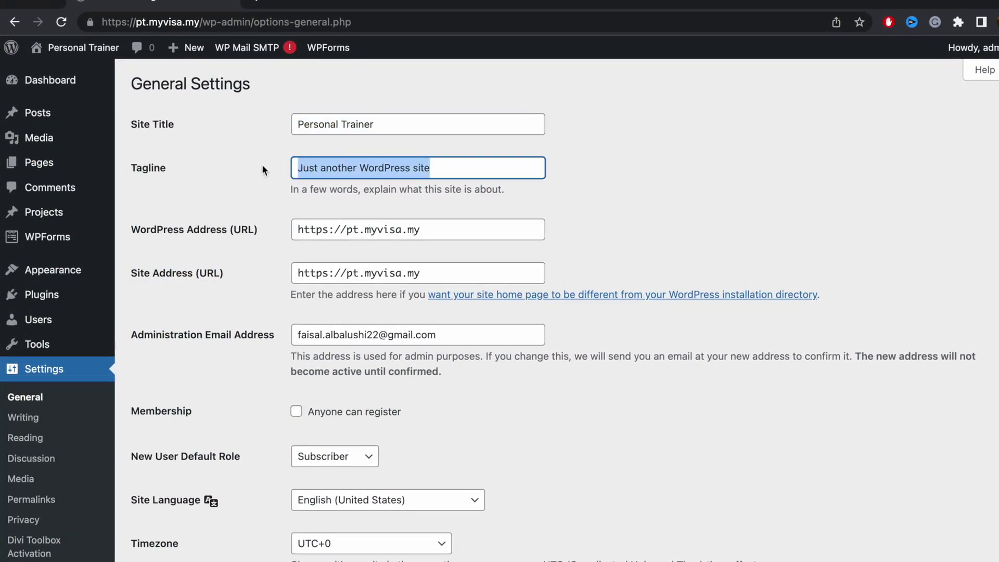
click(269, 201)
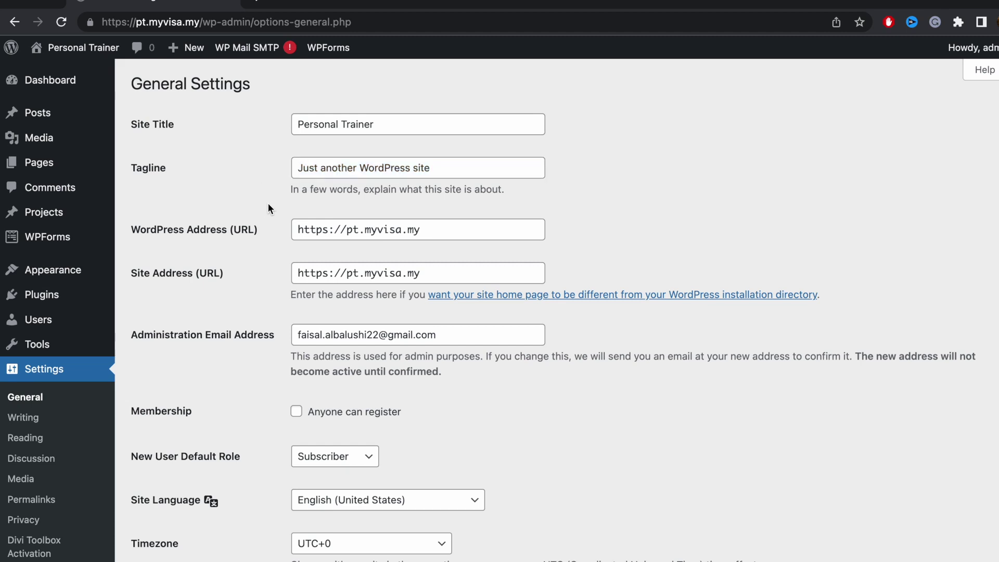
scroll(258, 276, down, 5)
scroll(258, 276, down, 4)
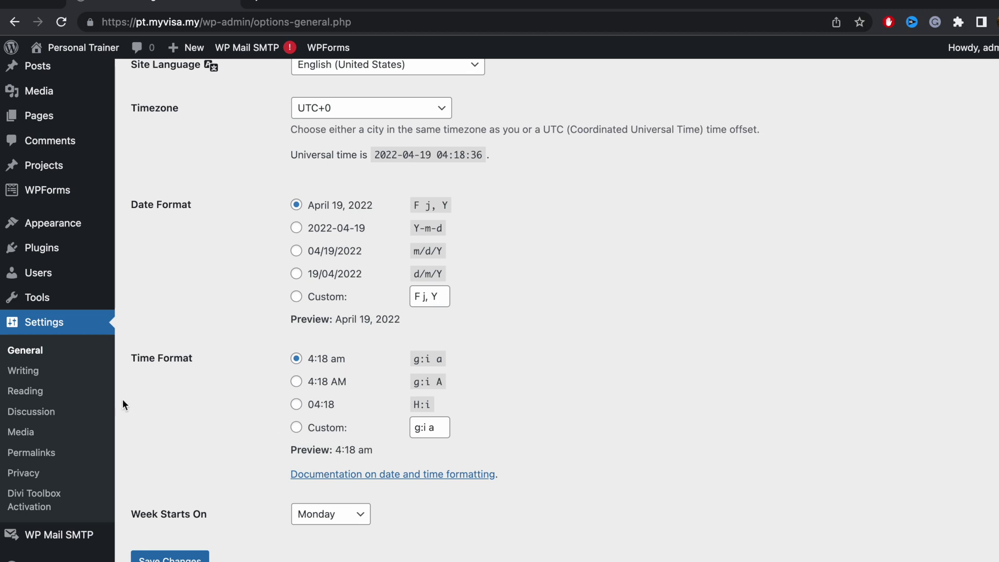
Open the Reading Settings and check the pages available as static homepage, keeping Home selected
click(37, 391)
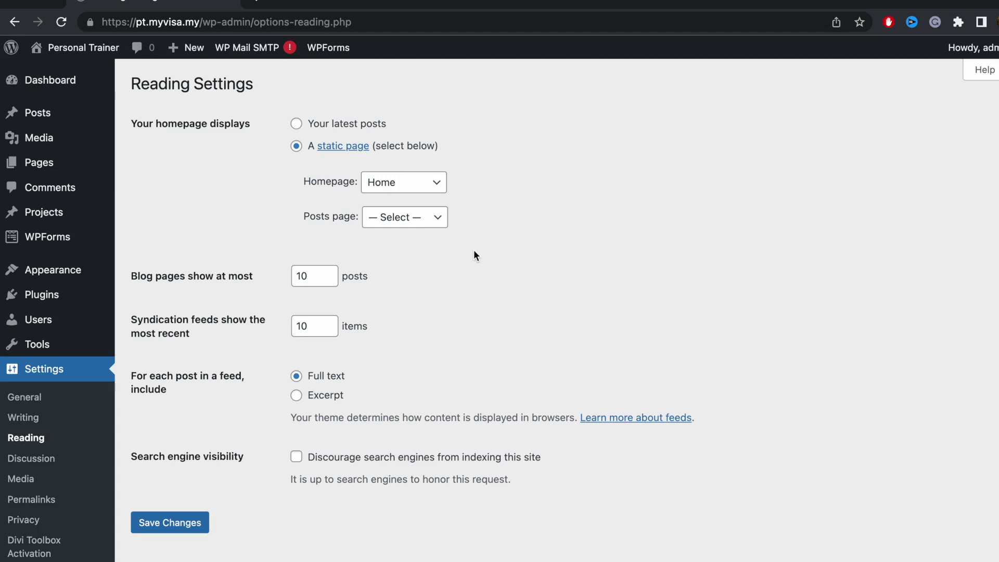
click(437, 186)
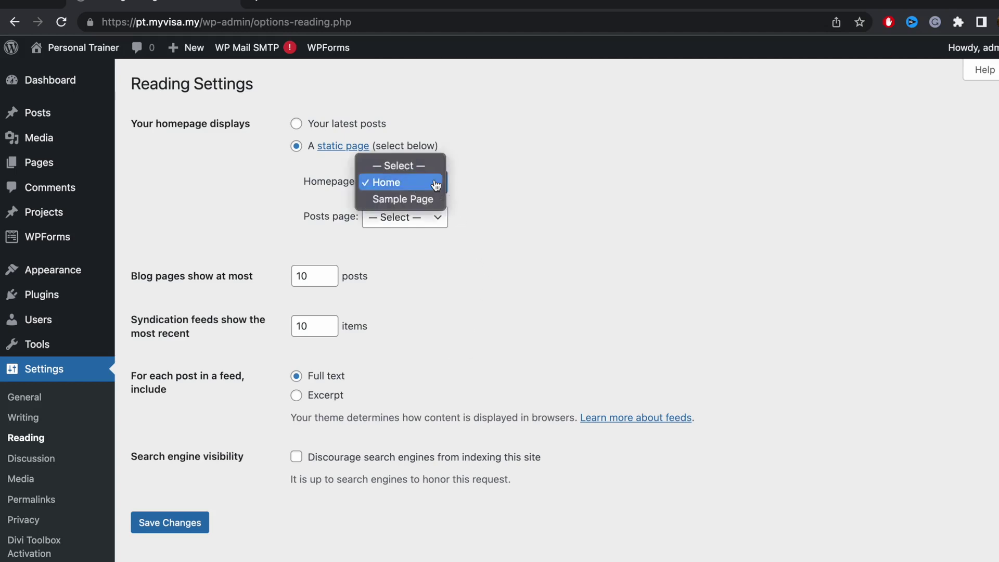
click(518, 188)
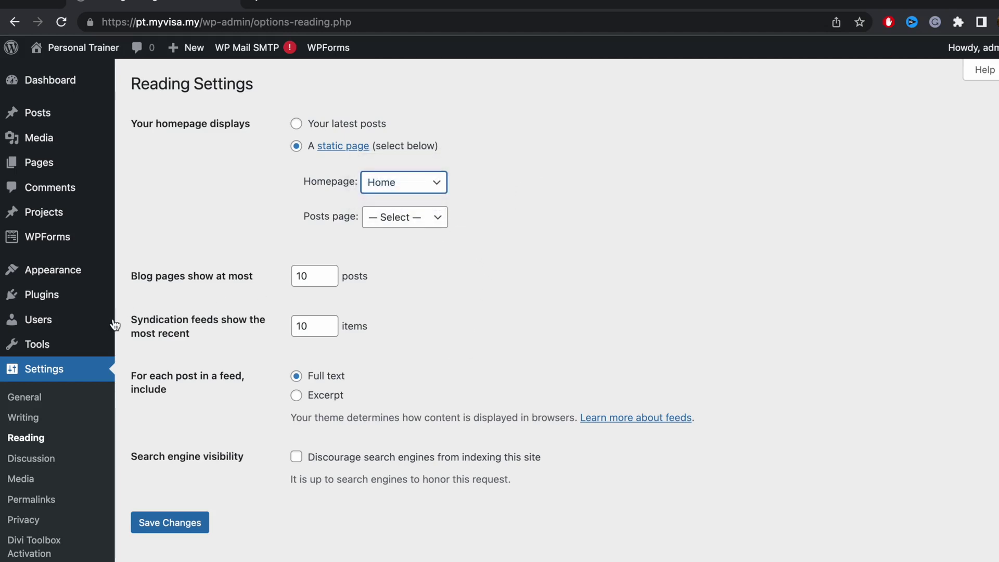
View the Writing Settings and examine the comment, moderation and avatar options in the Discussion Settings
click(39, 419)
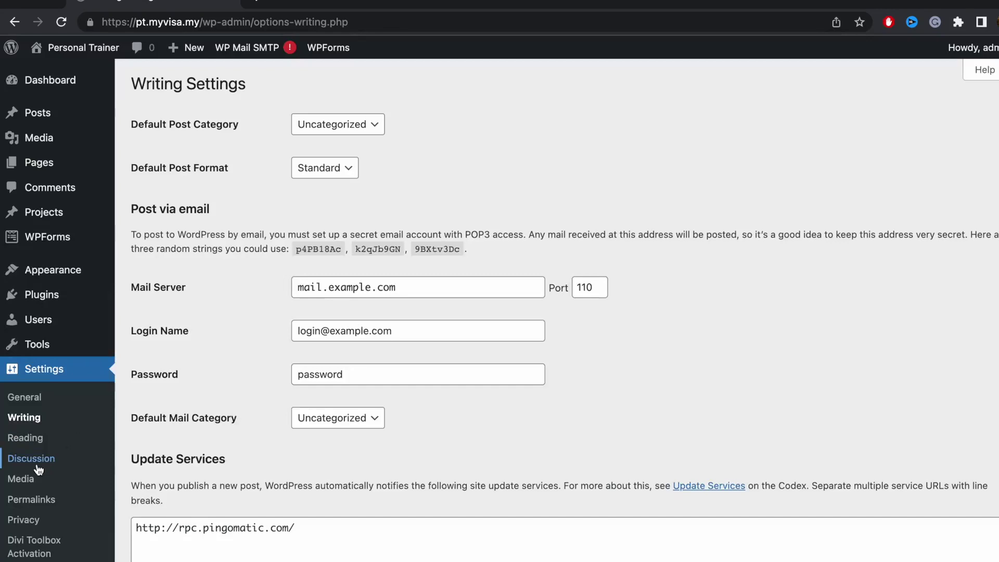
click(38, 460)
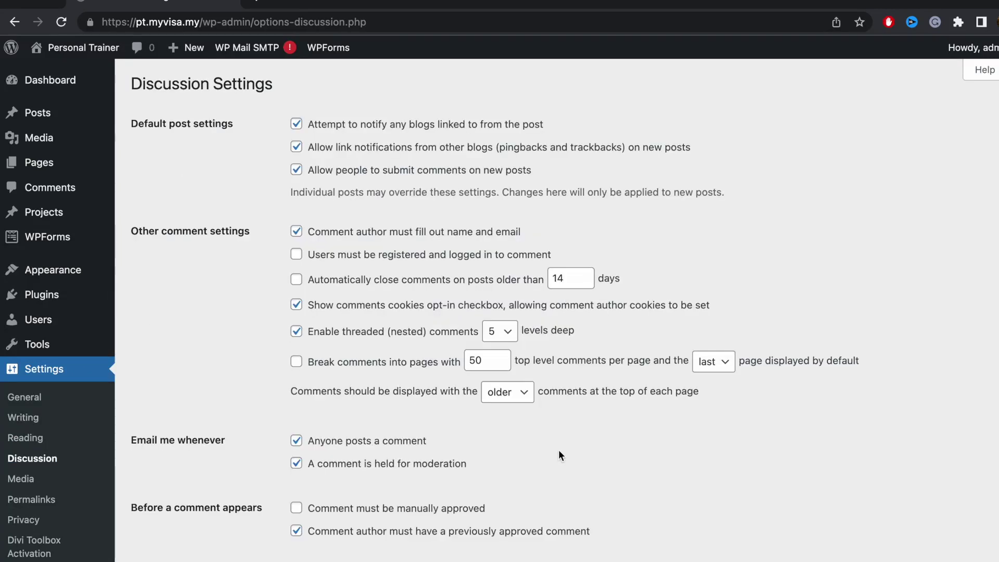
scroll(557, 451, down, 10)
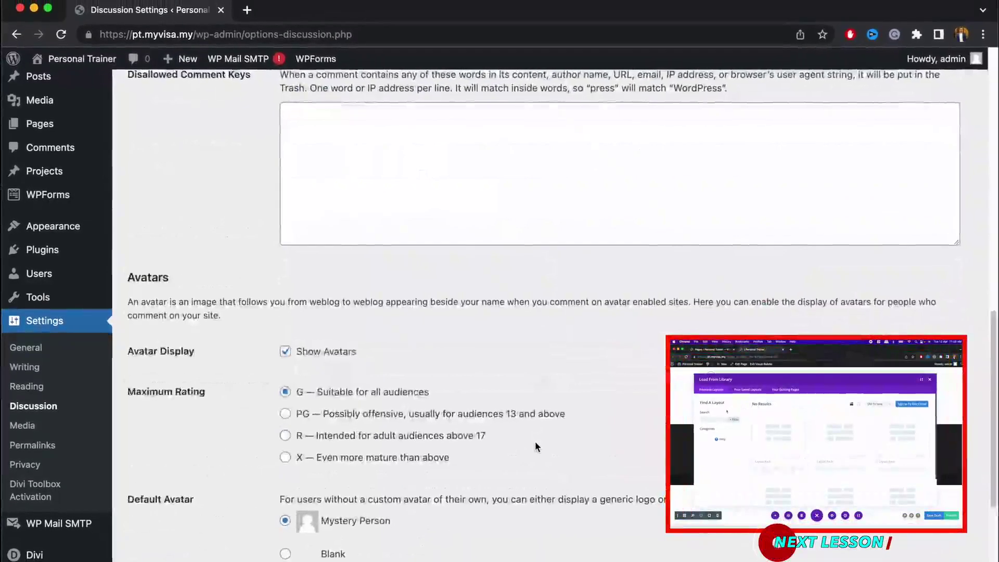
scroll(534, 441, down, 5)
scroll(535, 441, up, 10)
scroll(535, 442, up, 4)
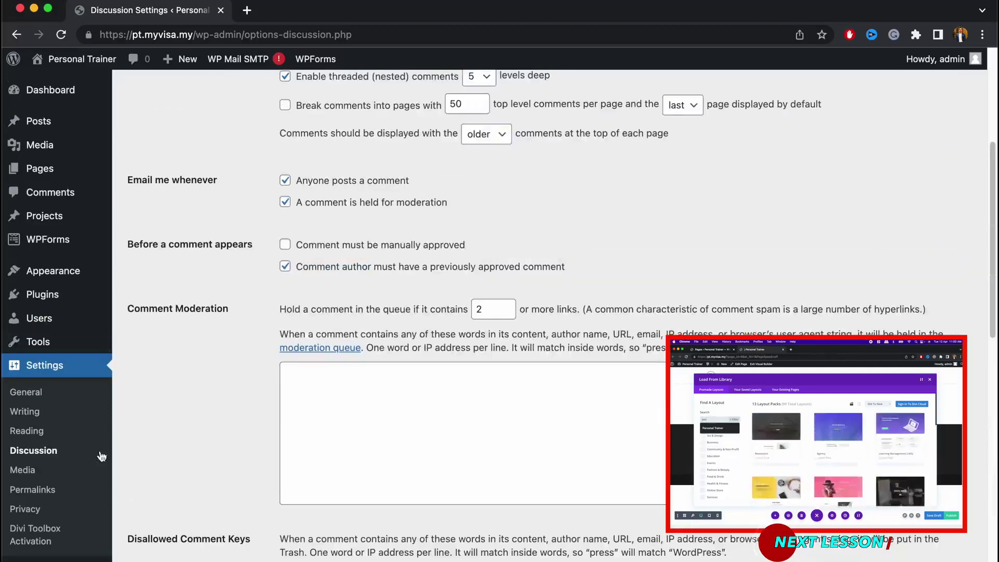
Open the Permalinks settings
click(32, 489)
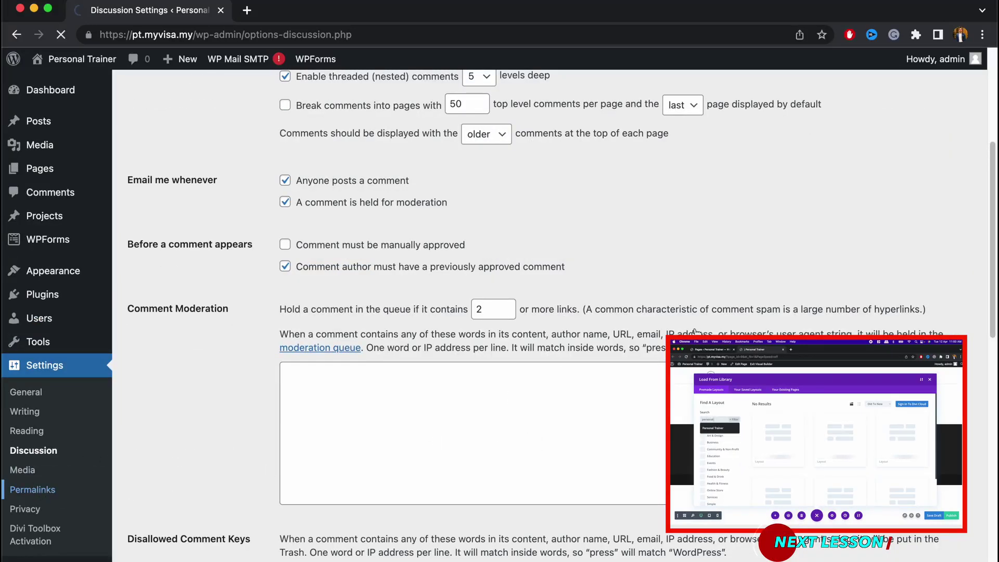